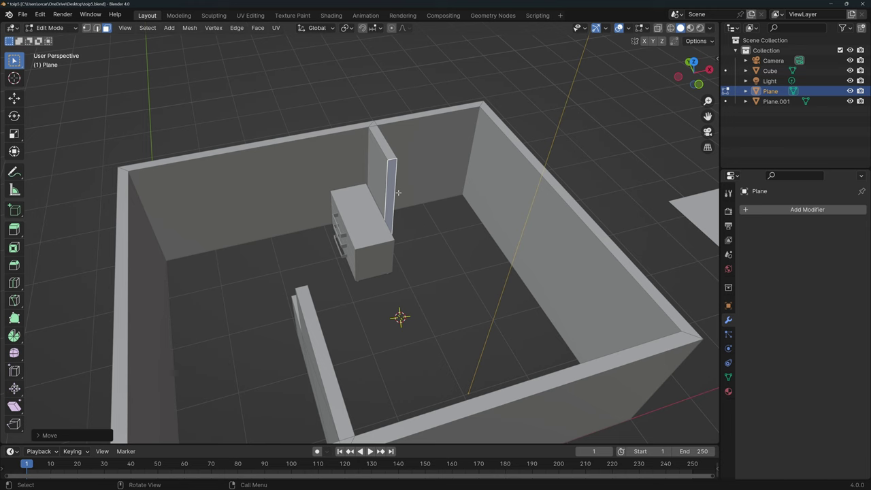
- Try to move the short partition wall's end face along Y from a snap base on that face to the low wall's end
middle_drag(373, 211, 465, 284)
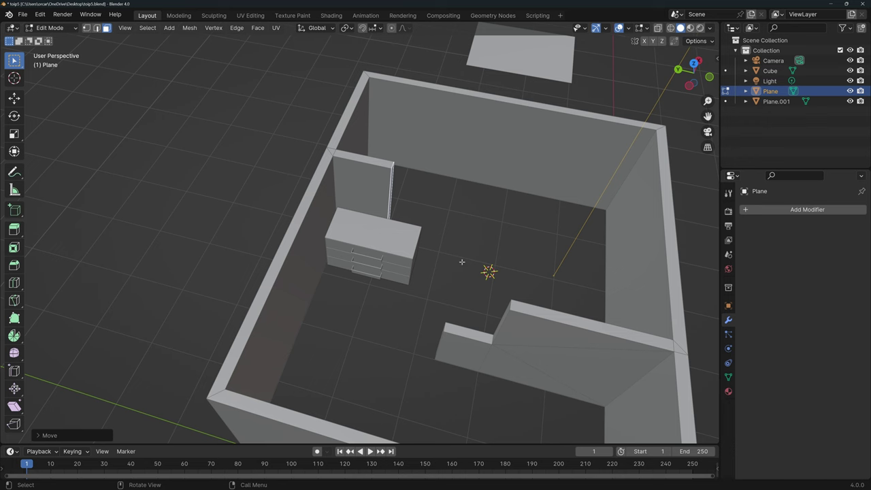
middle_drag(461, 262, 393, 182)
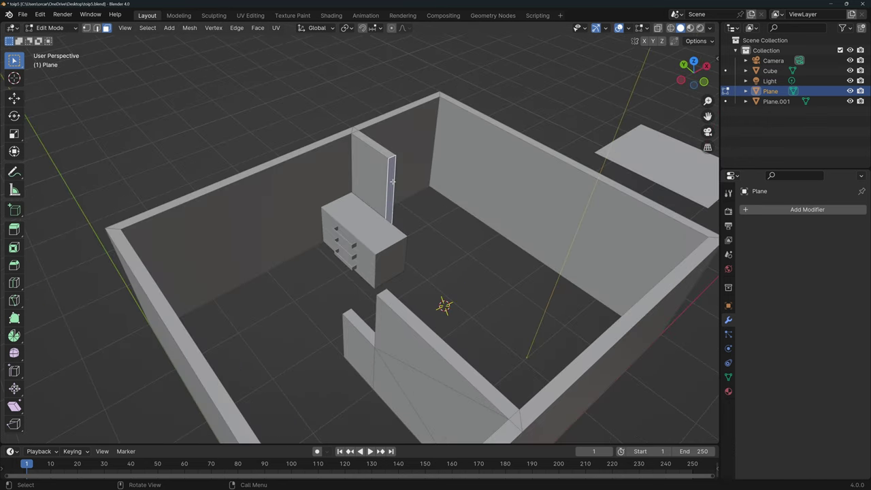
key(g)
key(y)
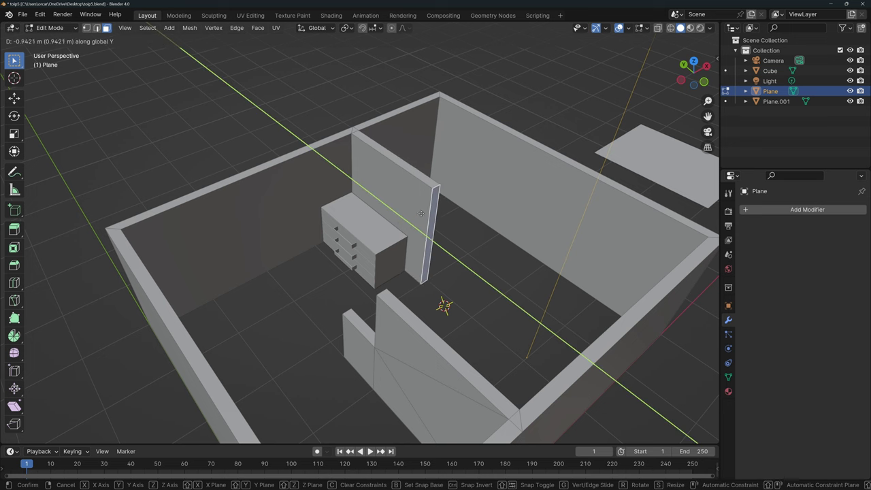
key(b)
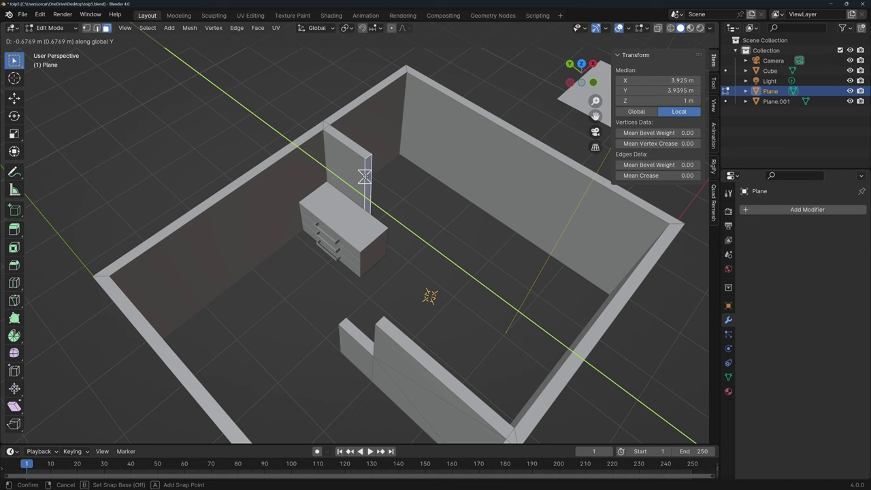
click(365, 176)
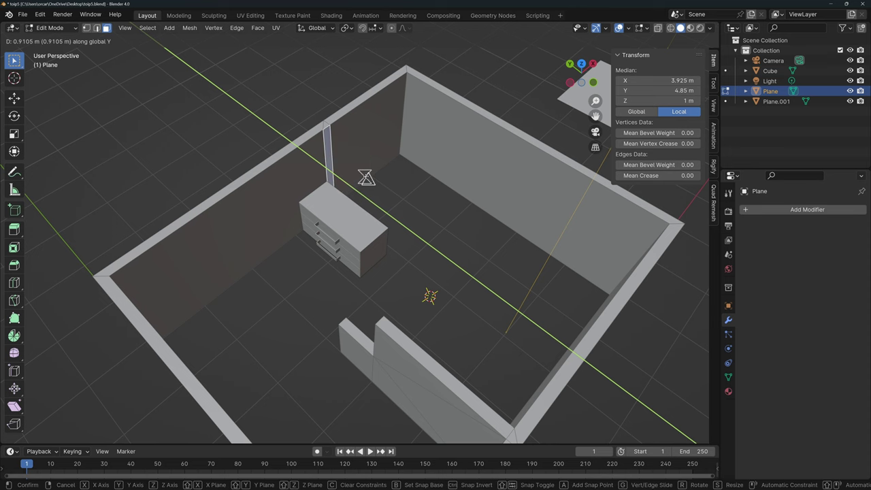
click(346, 317)
key(KP_7)
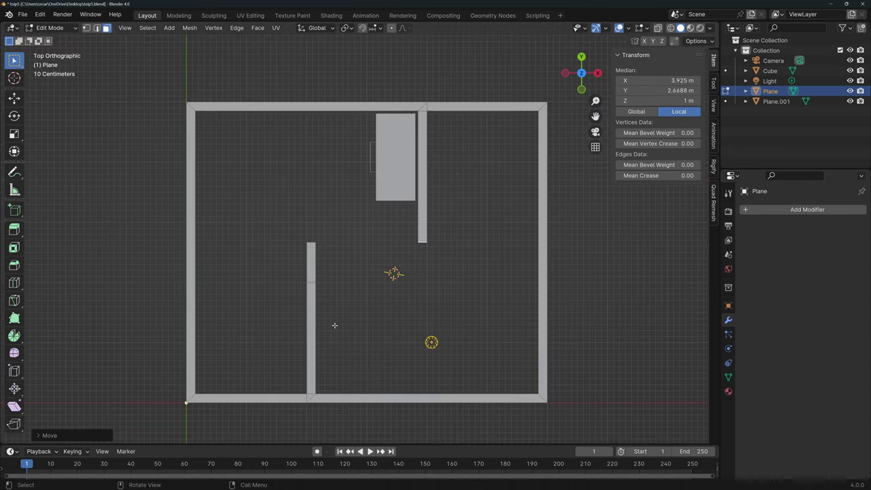
scroll(334, 325, up, 5)
click(334, 323)
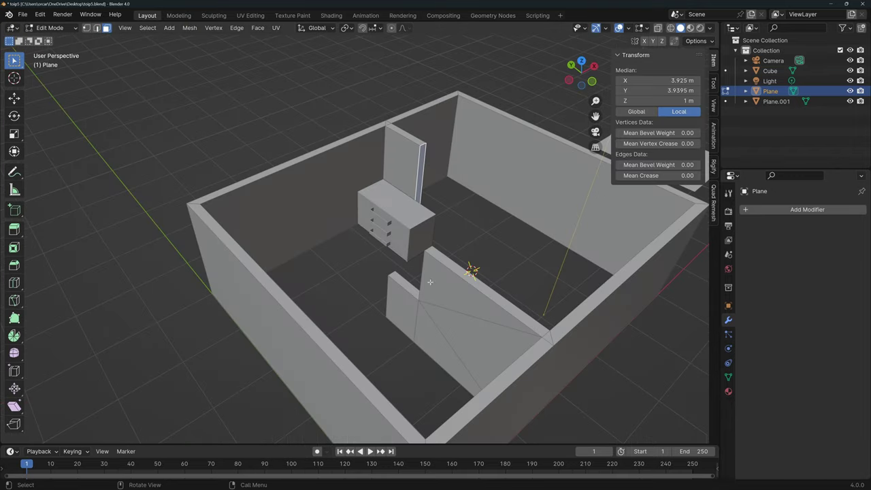
- Extend the short partition wall by moving its end face along Y, snapping it from its own corner to the low wall's end corner
middle_drag(562, 260, 517, 268)
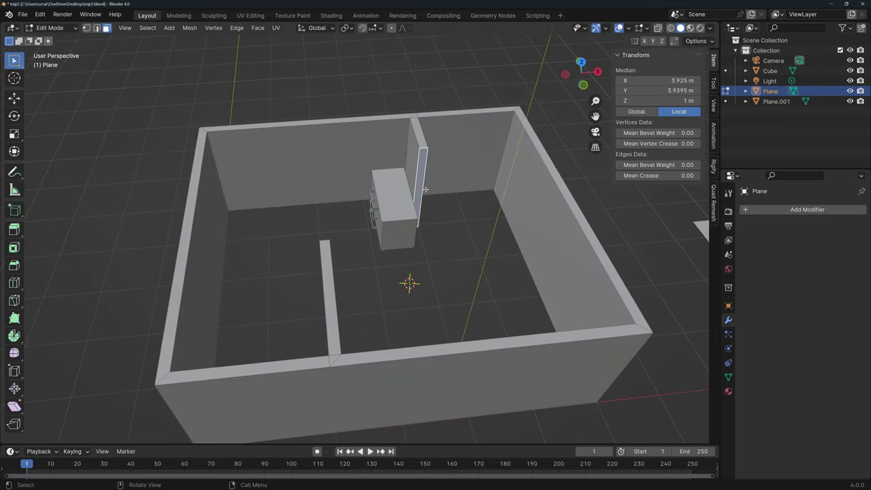
key(g)
key(y)
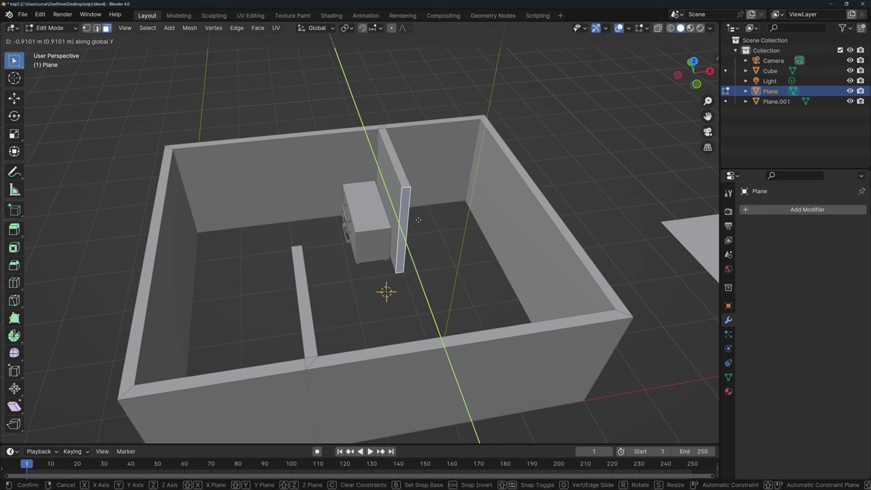
mouse_move(419, 220)
alt+middle_down()
mouse_move(371, 218)
mouse_move(541, 231)
mouse_move(431, 232)
alt+middle_up()
alt+scroll(432, 231, down, 5)
alt+scroll(431, 231, up, 4)
alt+scroll(432, 231, up, 3)
alt+middle_drag(334, 255, 448, 259)
alt+shift+middle_drag(517, 240, 398, 227)
alt+middle_drag(350, 238, 401, 243)
alt+scroll(401, 243, up, 2)
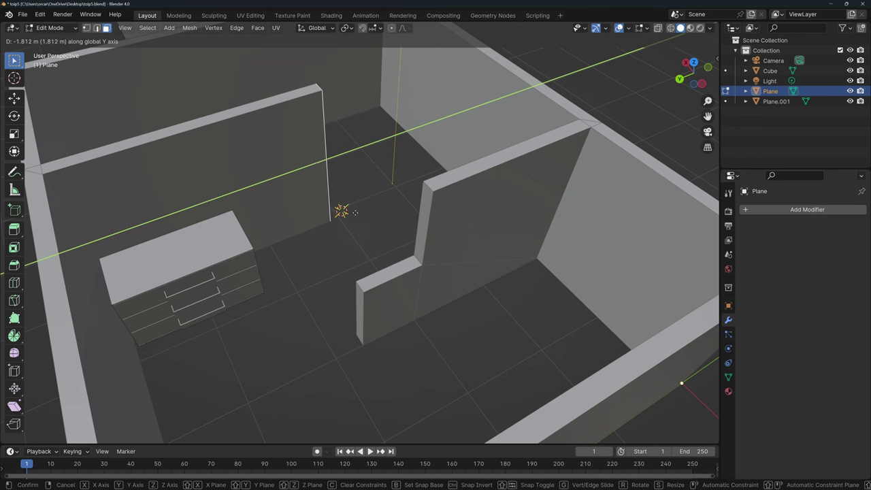
key(ctrl)
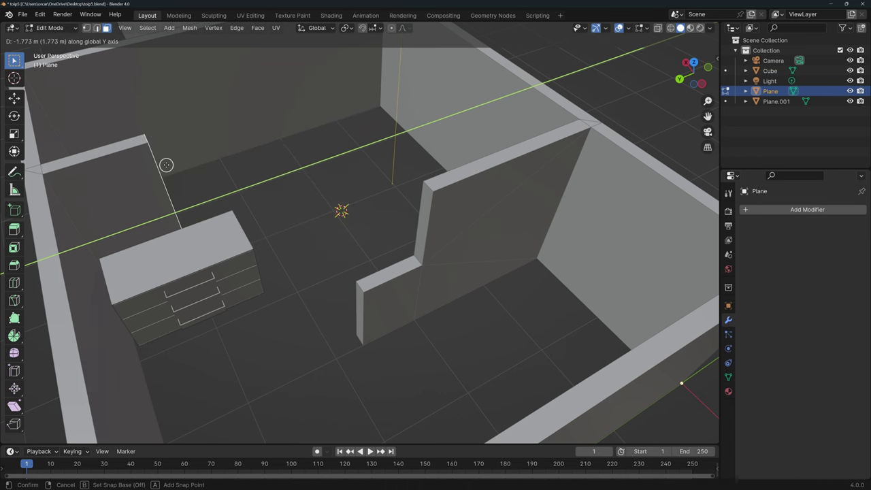
alt+middle_drag(166, 163, 200, 150)
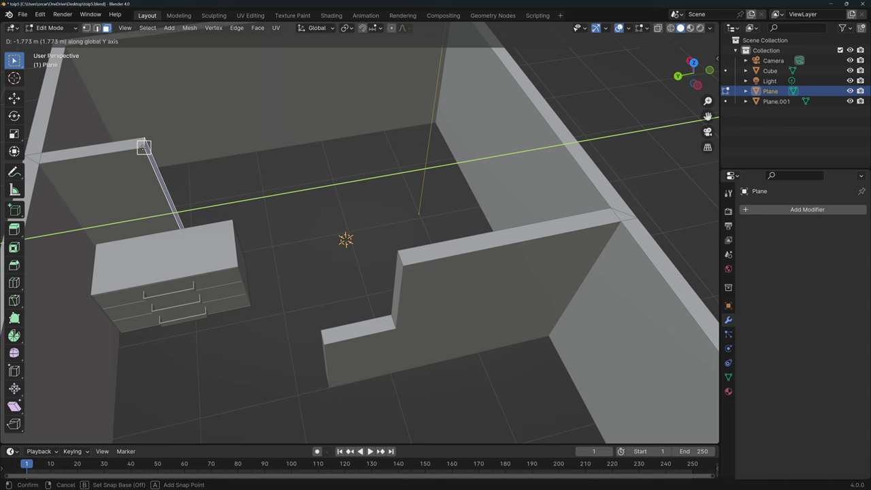
alt+middle_drag(144, 147, 179, 133)
ctrl+click(349, 345)
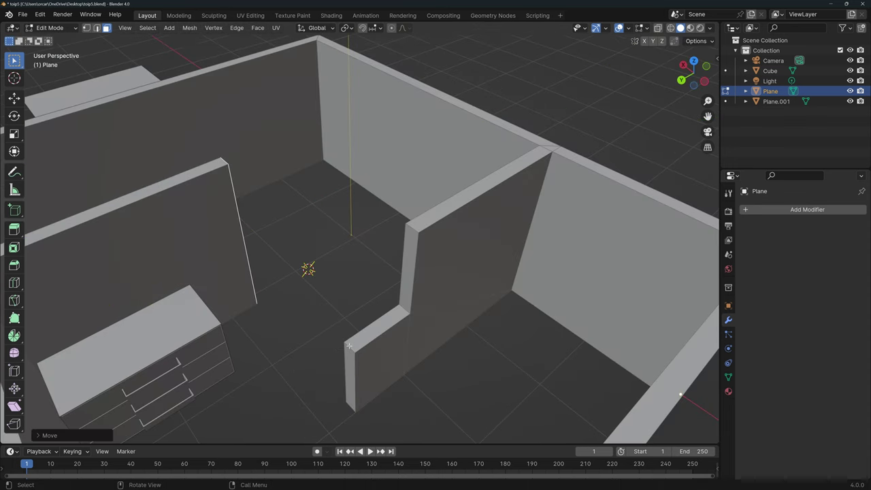
middle_drag(350, 346, 338, 235)
key(Tab)
click(337, 221)
key(g)
right_click(326, 225)
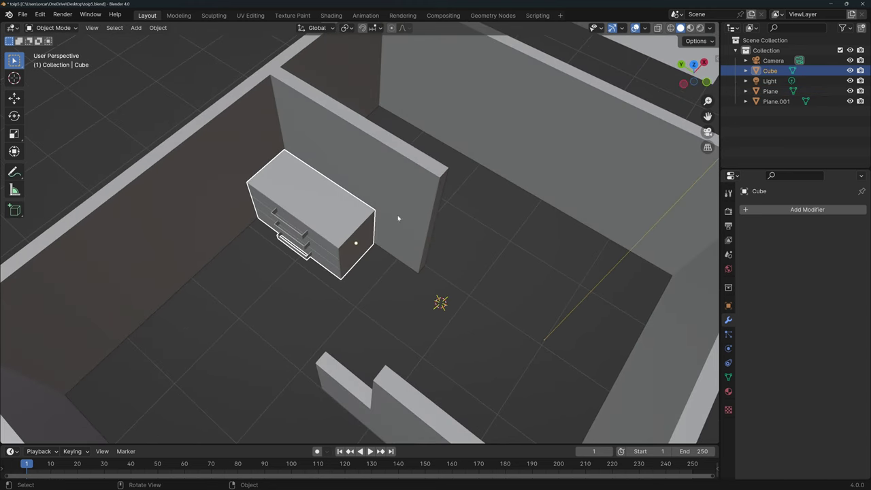
- Move the room mesh's partition end face along Y, snapping it from the face's edge midpoint to the end of the drawer cabinet
click(443, 190)
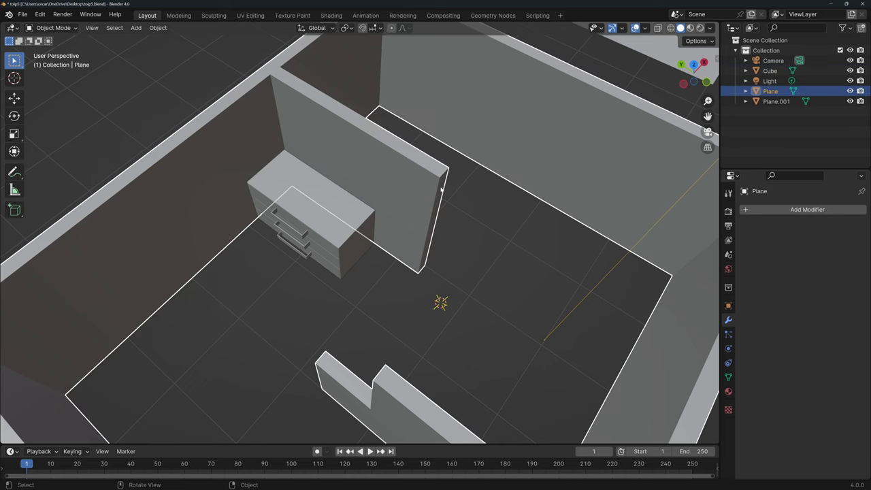
key(Tab)
key(g)
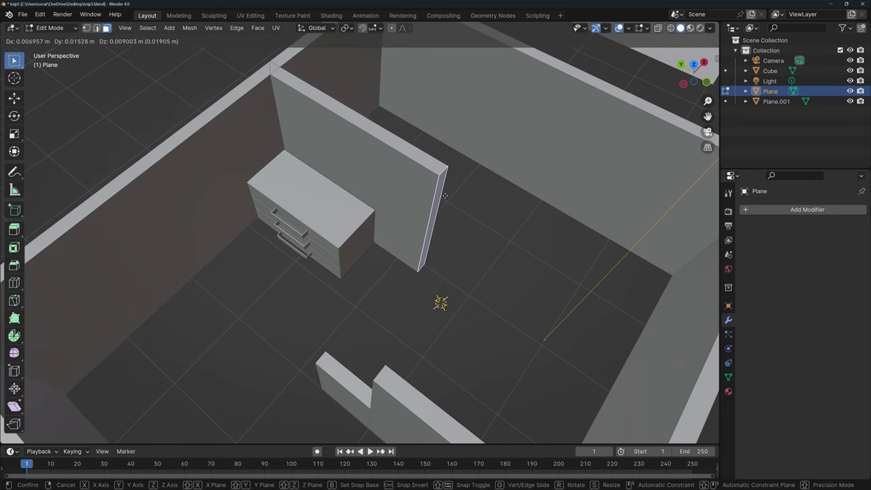
key(y)
key(ctrl)
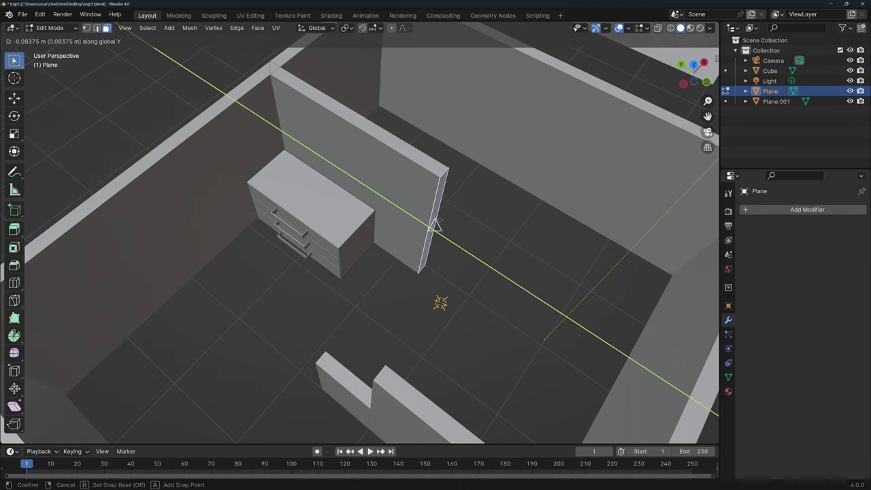
scroll(360, 231, up, 5)
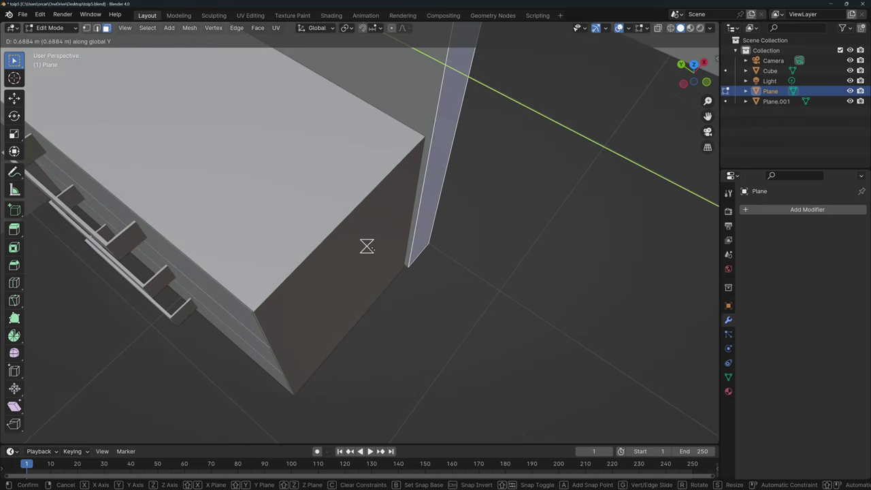
scroll(356, 209, up, 1)
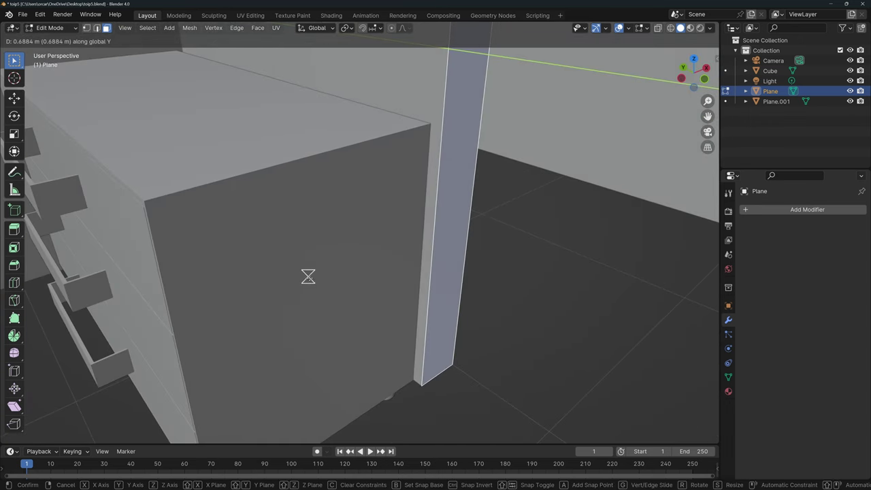
scroll(439, 224, down, 4)
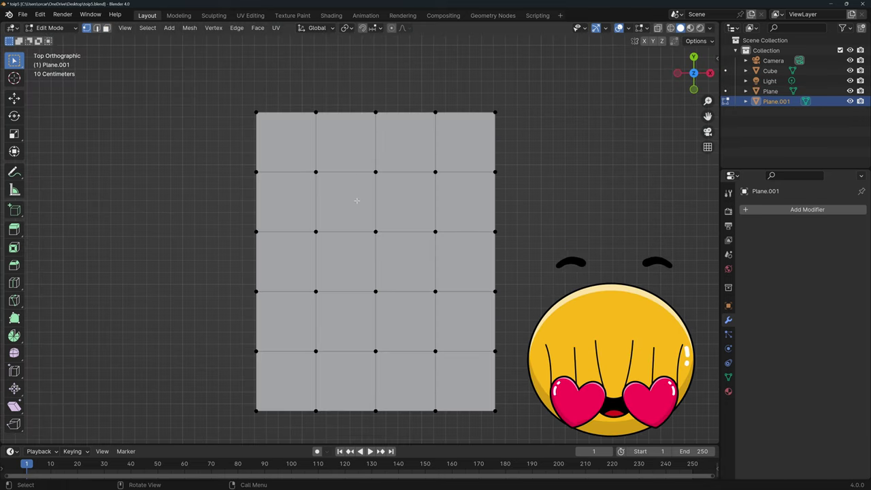
- Extrude the grid plane's uppermost vertex row 0.5 m along Y, using one grid cell as the snap distance, and turn on the Edge Length overlay
shift+middle_drag(331, 136, 334, 152)
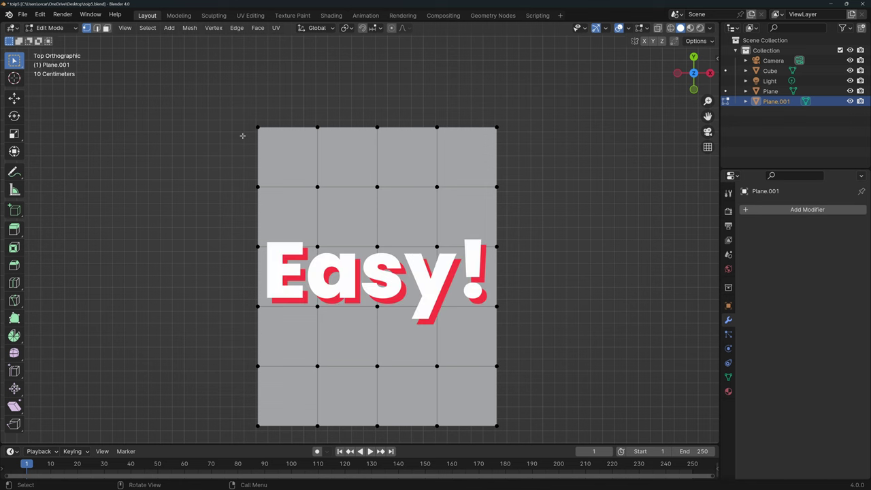
drag(230, 107, 522, 167)
key(g)
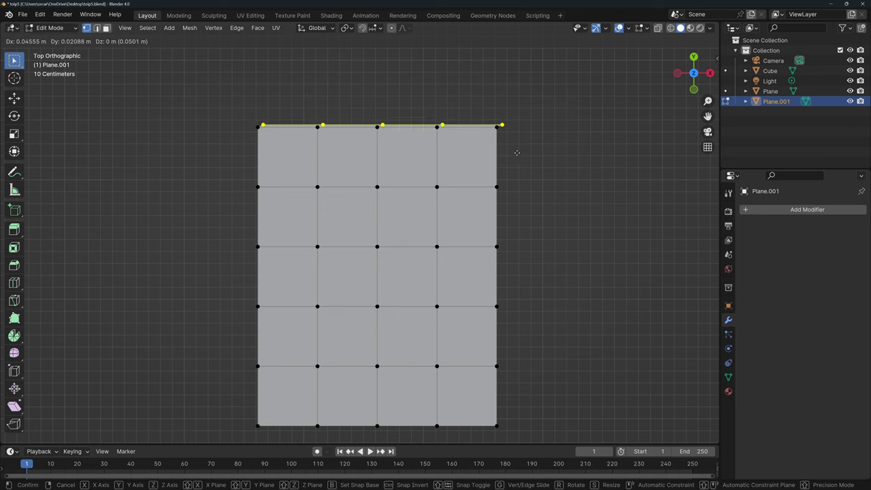
key(y)
key(b)
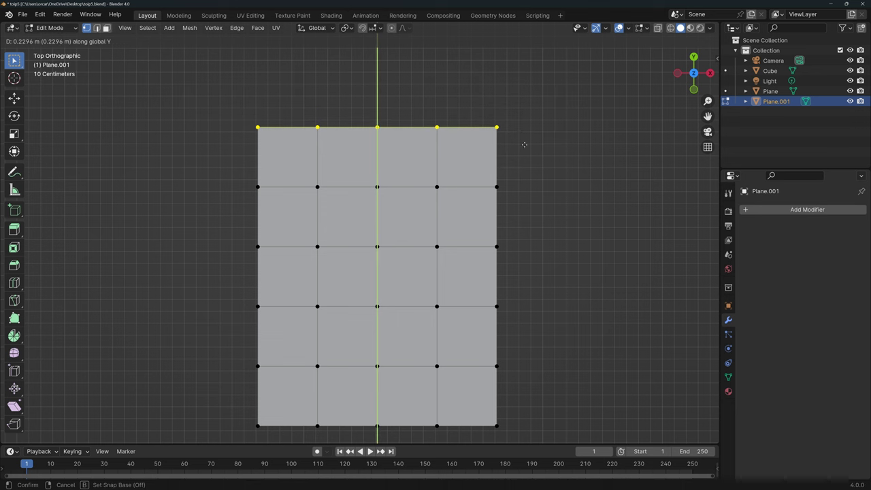
click(436, 426)
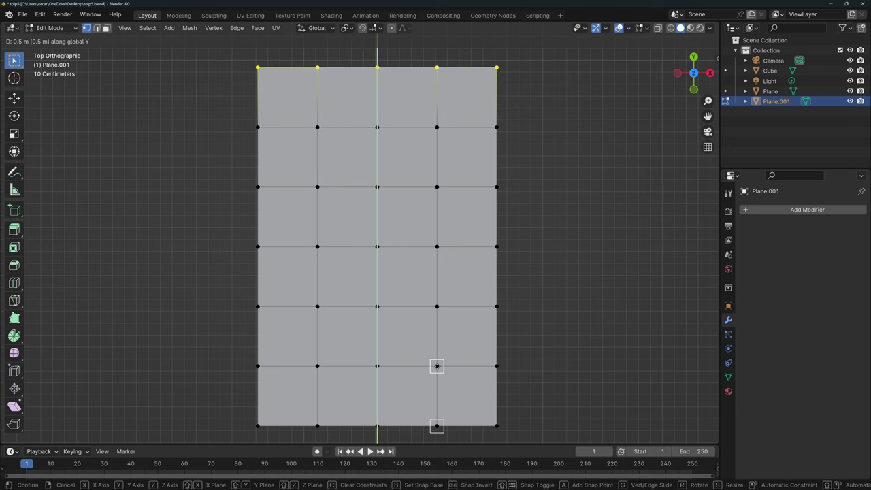
click(437, 367)
click(648, 28)
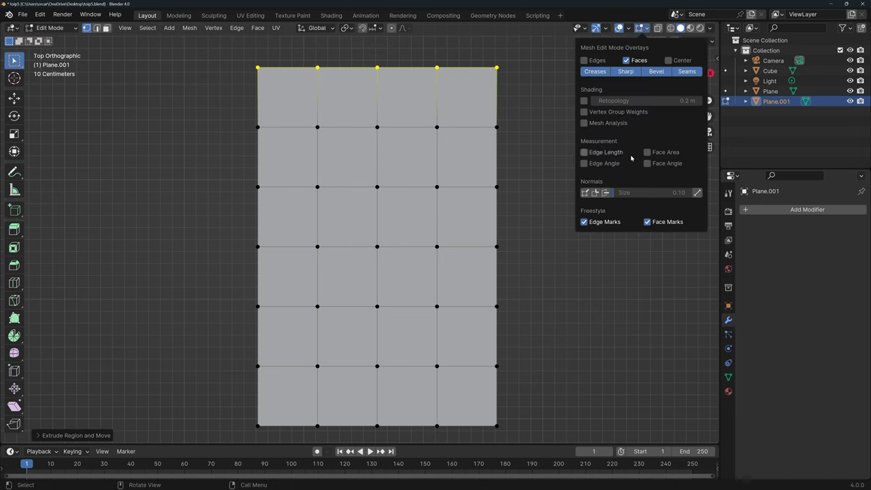
click(584, 153)
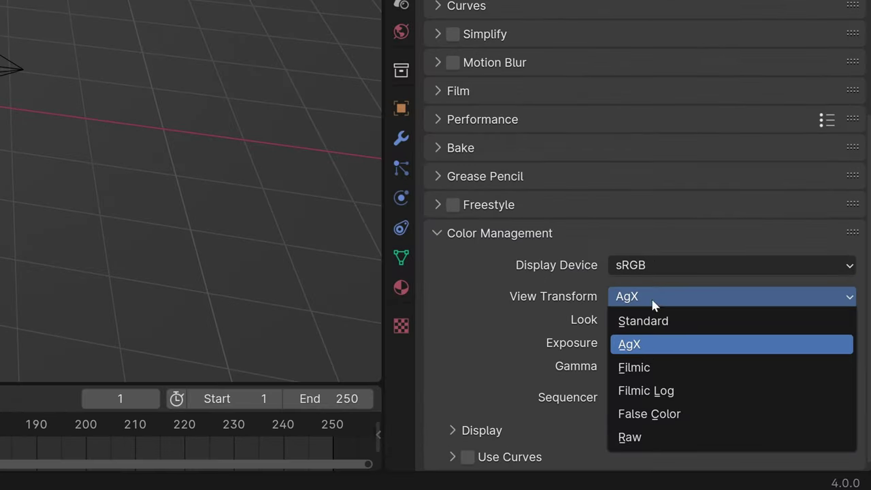
- Set the scene's colour management View Transform to AgX
click(648, 347)
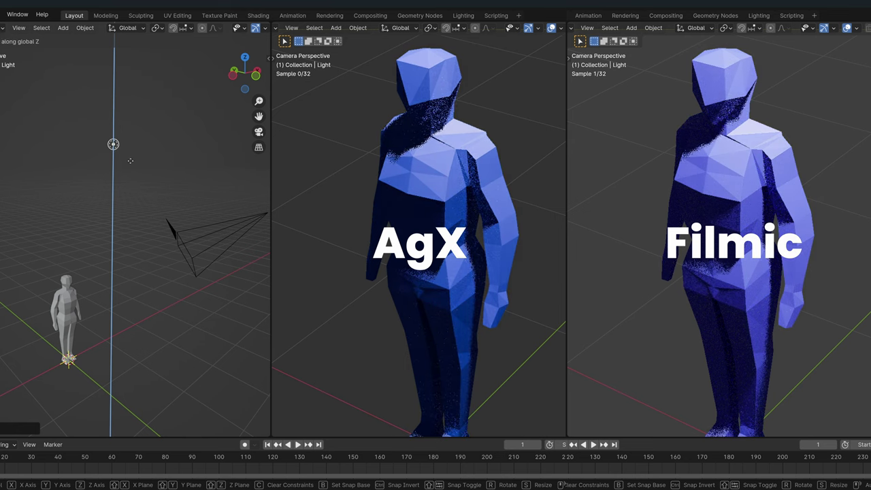
mouse_move(136, 200)
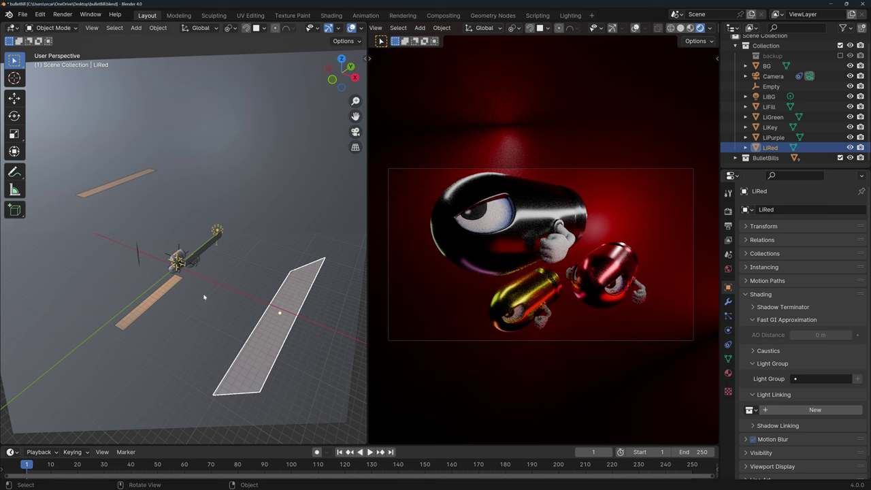
- Select the LiBG light behind the bullet characters and try moving it along the Y axis
click(218, 232)
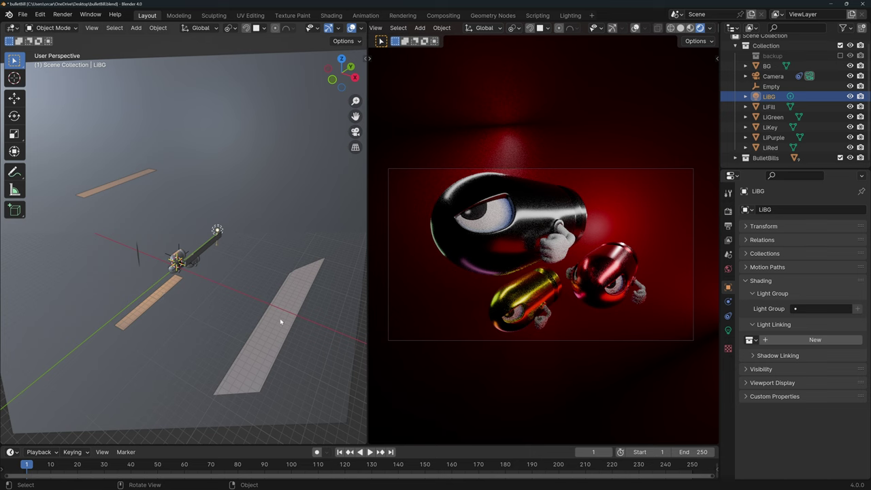
key(g)
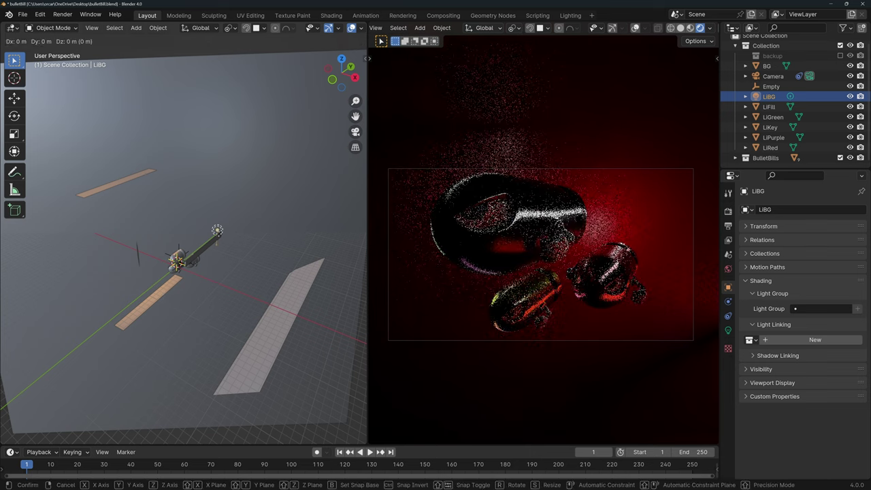
key(y)
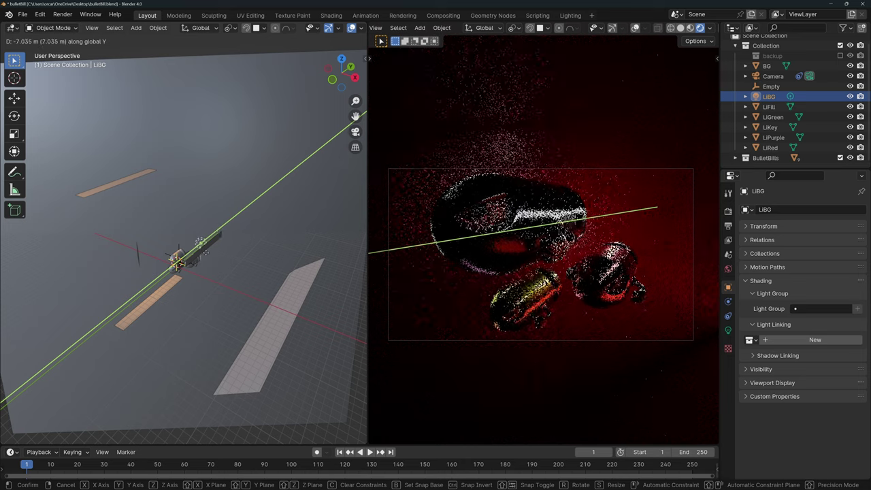
click(218, 230)
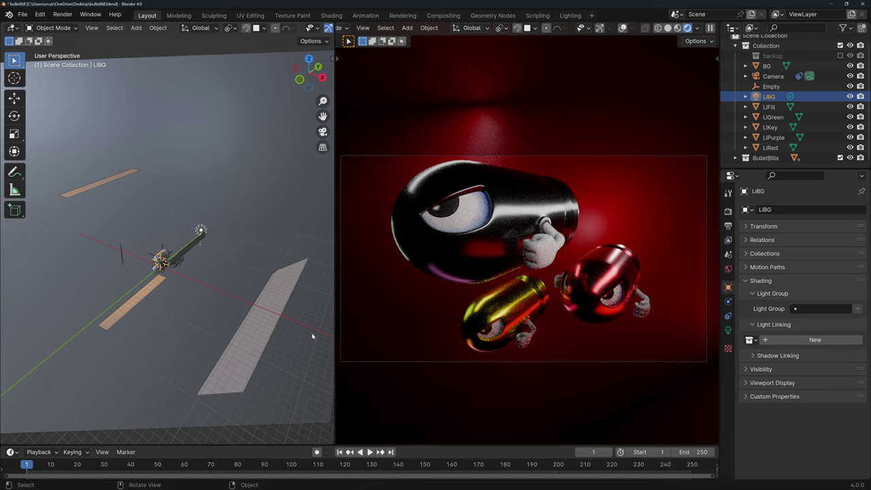
- Open the Light Linking settings within the LiBG light's object shading properties
click(728, 211)
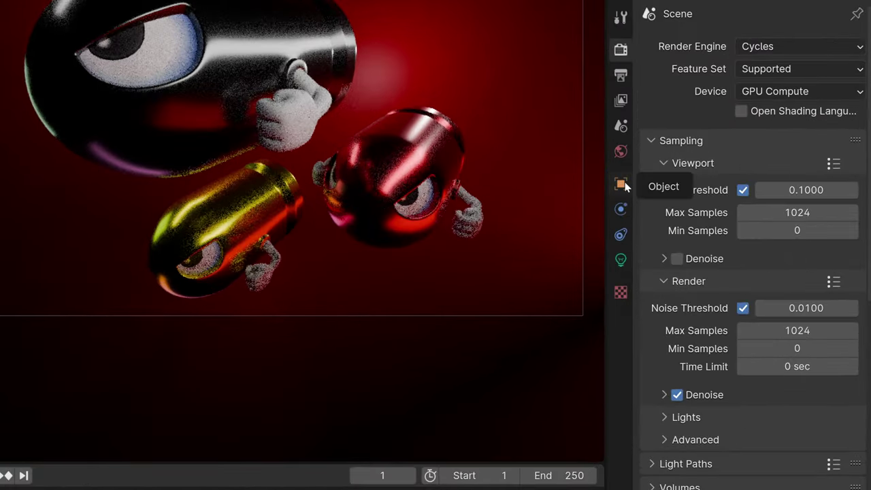
click(728, 287)
click(674, 175)
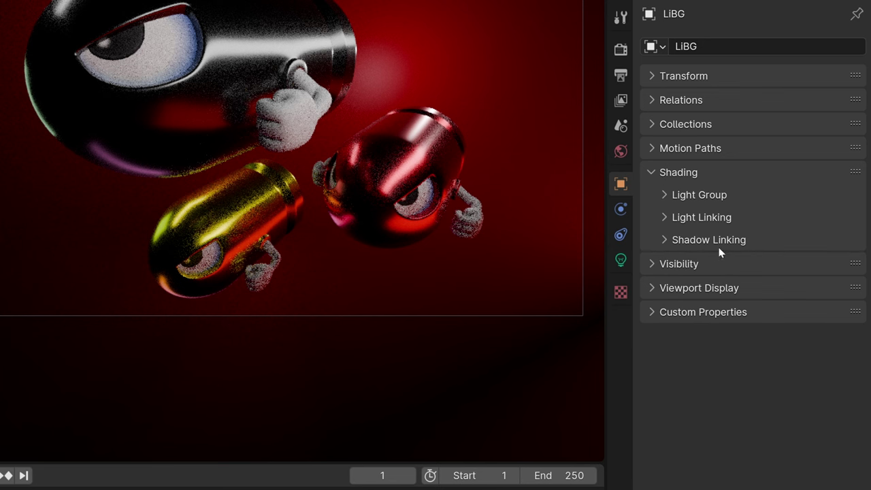
click(666, 217)
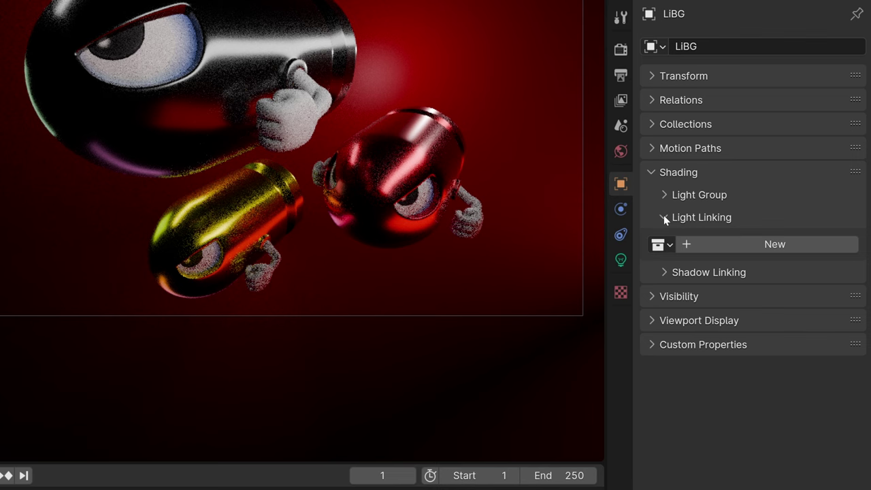
- Create a new light linking collection for the LiBG light and add the BG object to it
click(735, 246)
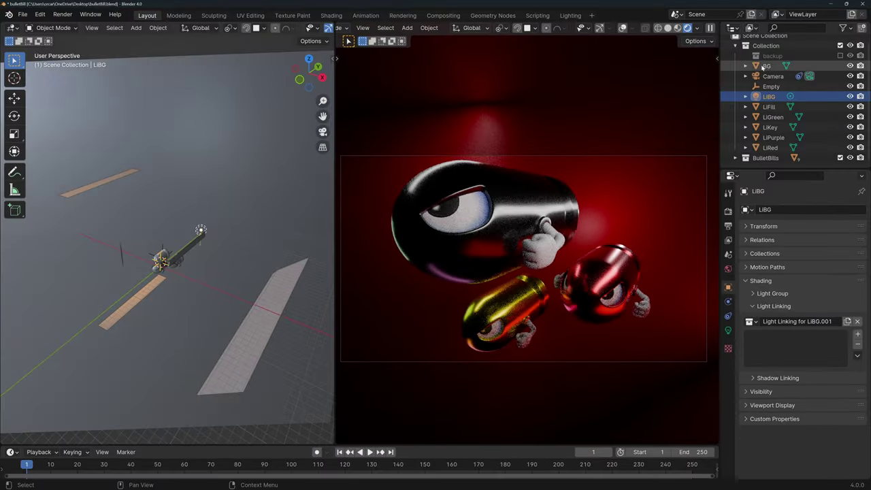
drag(763, 66, 789, 337)
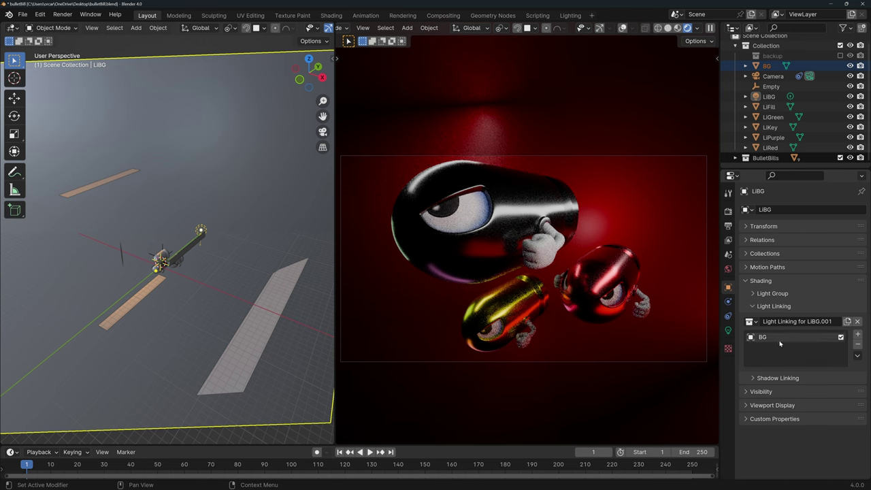
- Try moving the LiBG light along the Y axis and look through the collections available for its light linking
key(g)
key(y)
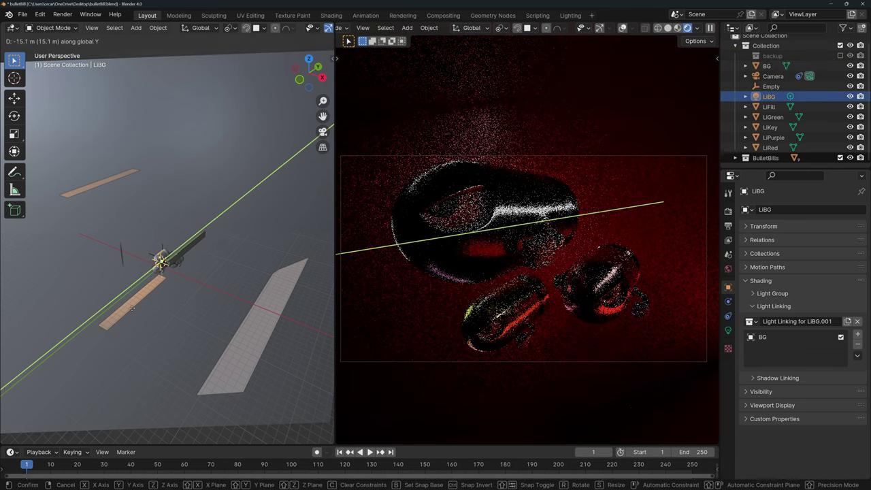
click(201, 230)
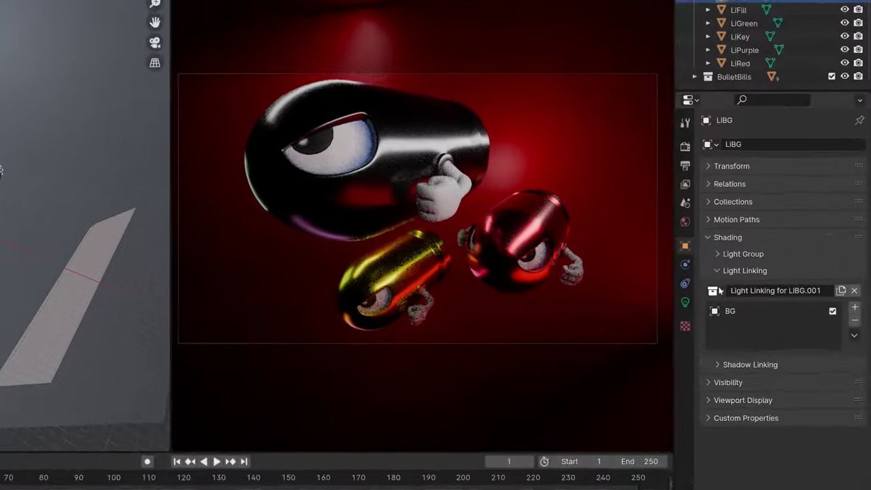
click(713, 291)
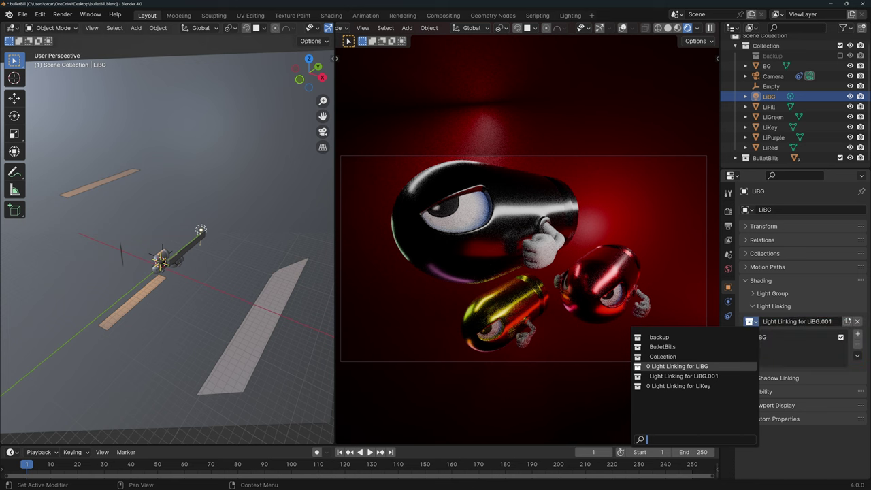
key(Escape)
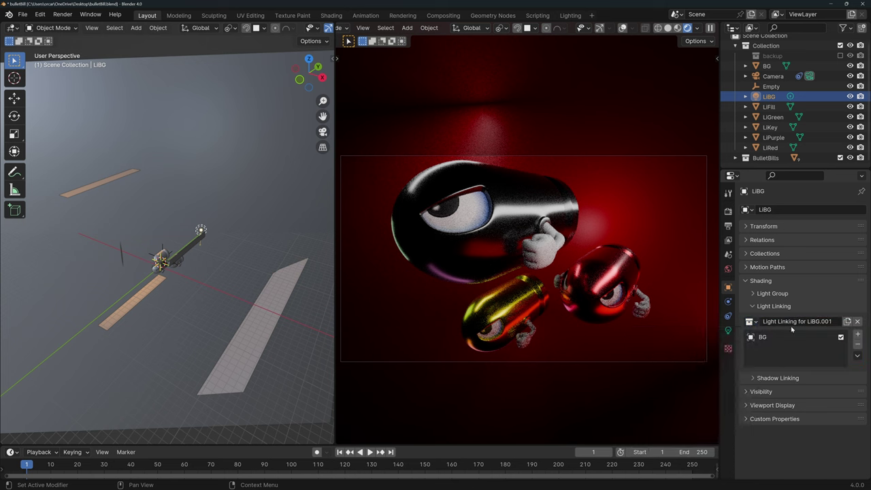
- Assign the BulletBills collection as light linking for the LiRed, LiFill, LiPurple, LiGreen and LiKey mesh lights
click(257, 324)
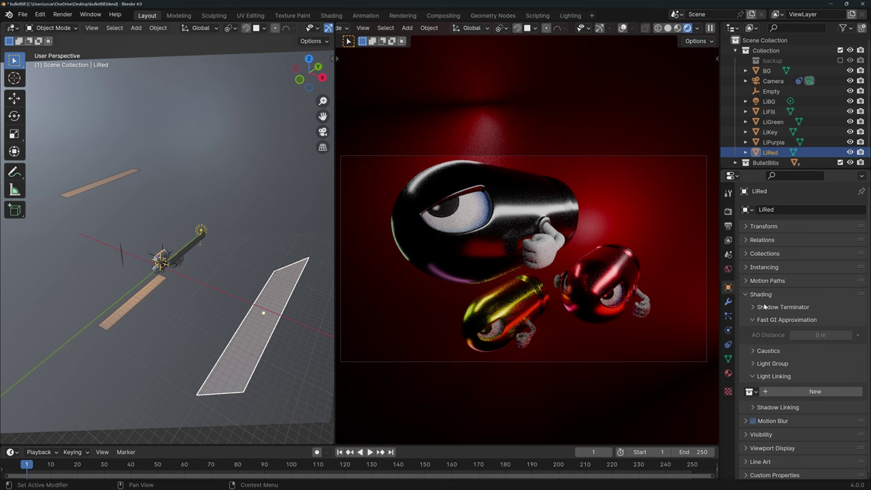
click(751, 391)
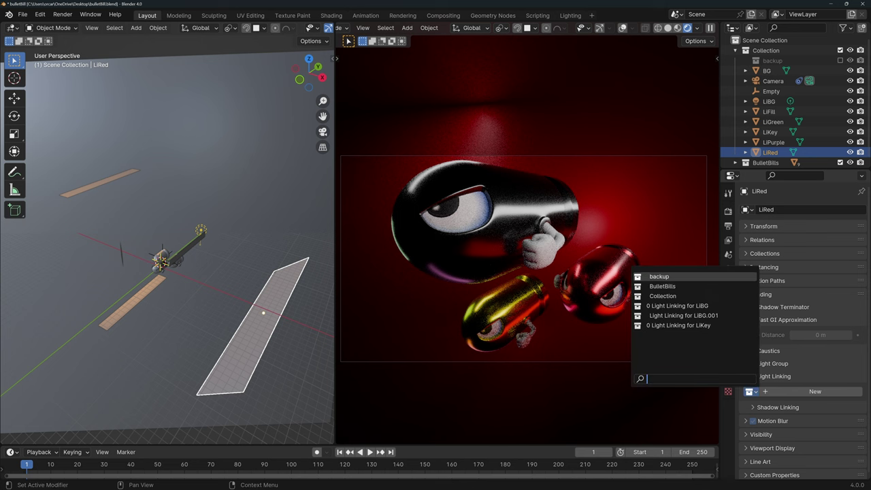
click(684, 287)
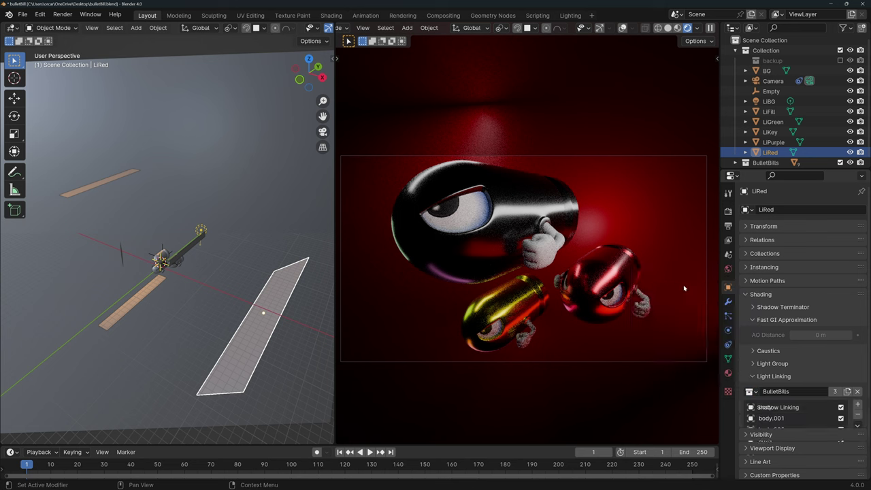
click(133, 303)
click(751, 391)
click(684, 286)
click(188, 248)
click(751, 391)
click(684, 287)
click(122, 256)
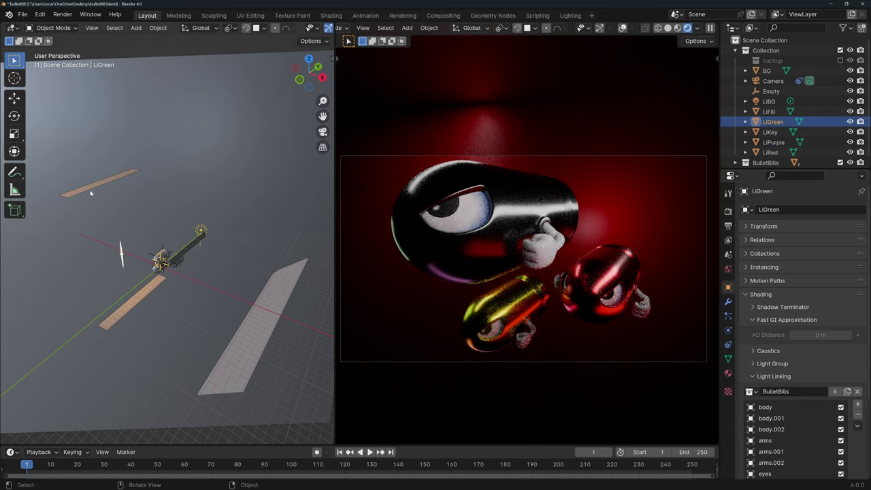
click(91, 189)
- Try moving the five mesh lights together along the Y axis, and the LiBG light separately along Y
key(g)
key(y)
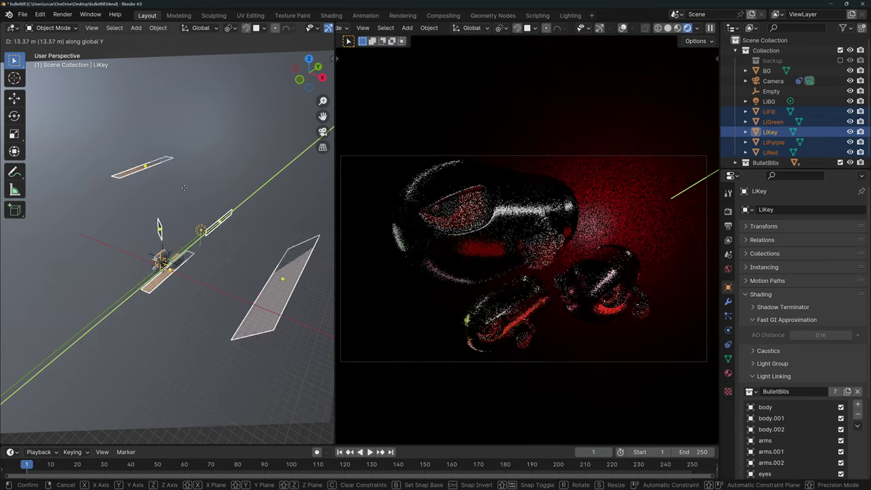
right_click(197, 238)
click(201, 230)
key(g)
key(y)
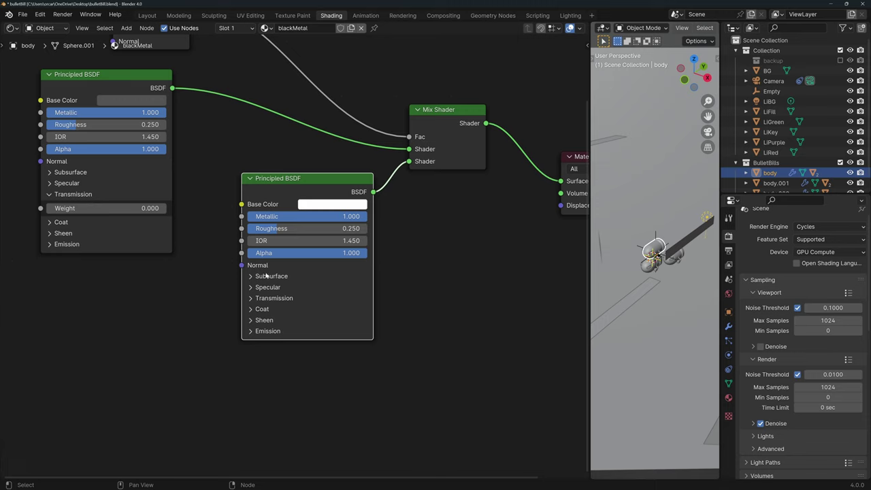
- Examine the Subsurface, Coat and Sheen settings of the Principled BSDF node with the white base color
click(251, 276)
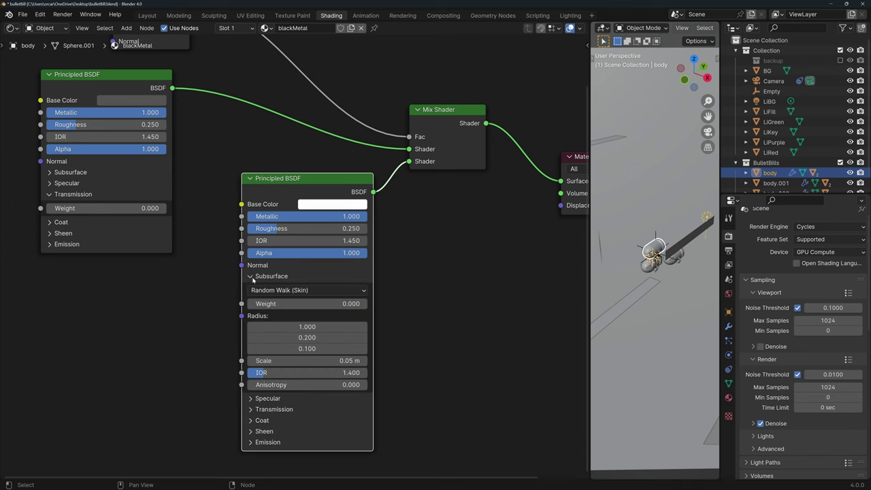
click(252, 277)
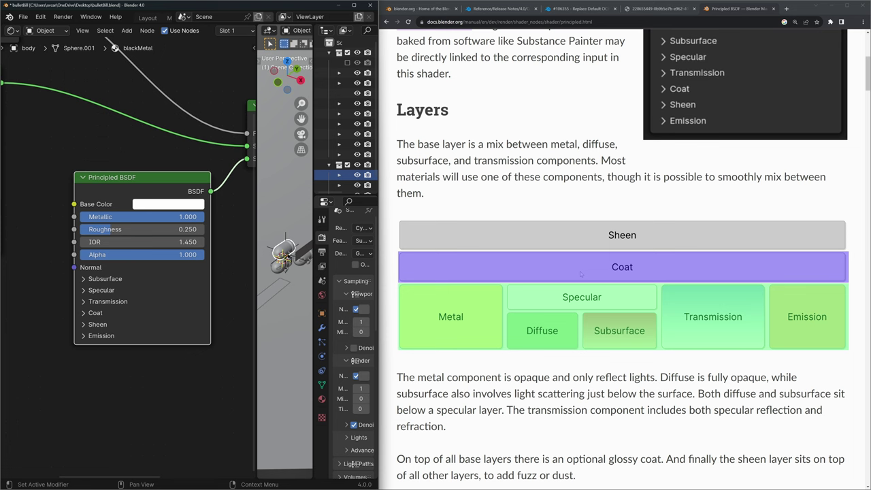
click(92, 312)
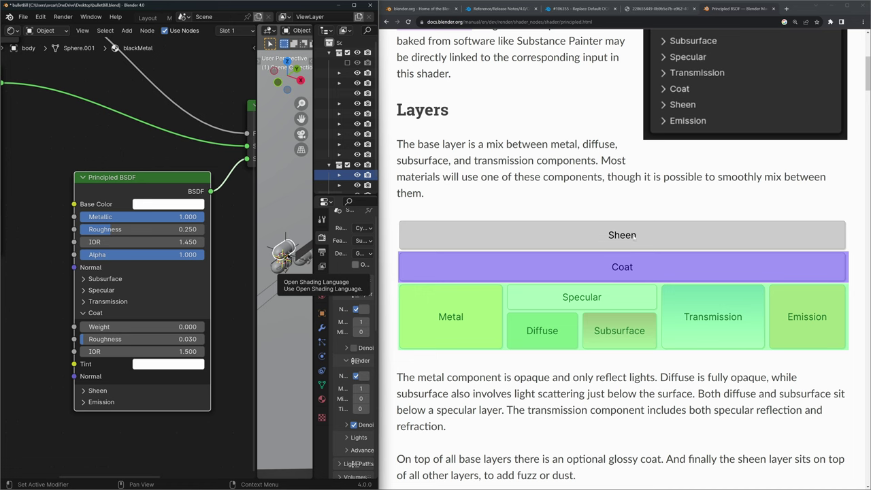
click(97, 391)
scroll(141, 436, up, 1)
middle_drag(141, 441, 145, 407)
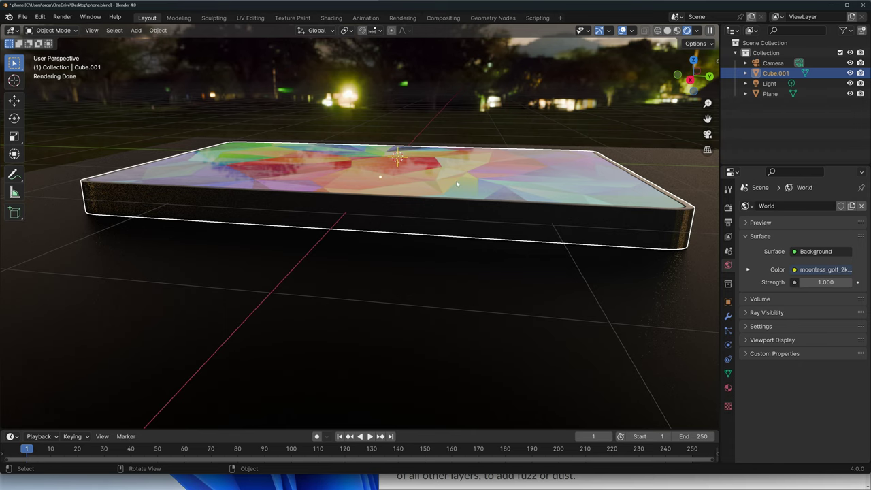
middle_drag(515, 150, 620, 193)
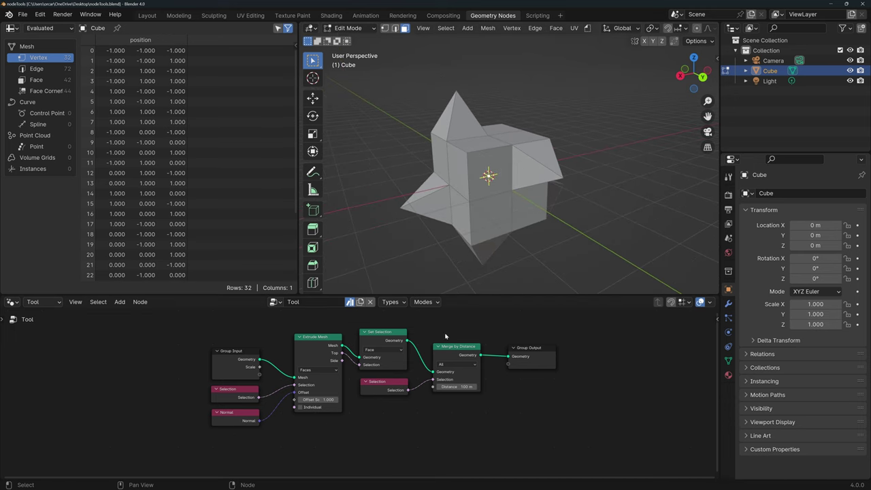
- Extrude an upper face of the cube in Edit Mode and merge the extruded face into a single point, forming a spike
key(Tab)
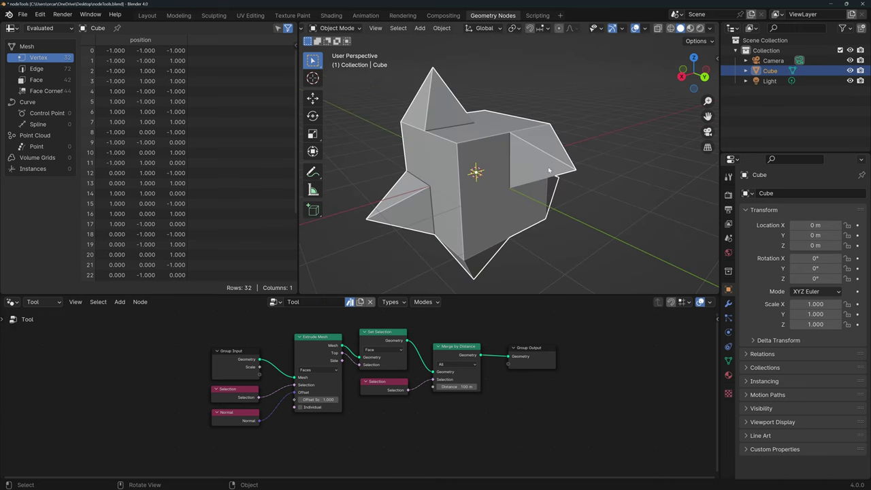
mouse_move(553, 185)
middle_down()
mouse_move(484, 186)
mouse_move(541, 185)
middle_up()
key(Tab)
click(449, 170)
key(e)
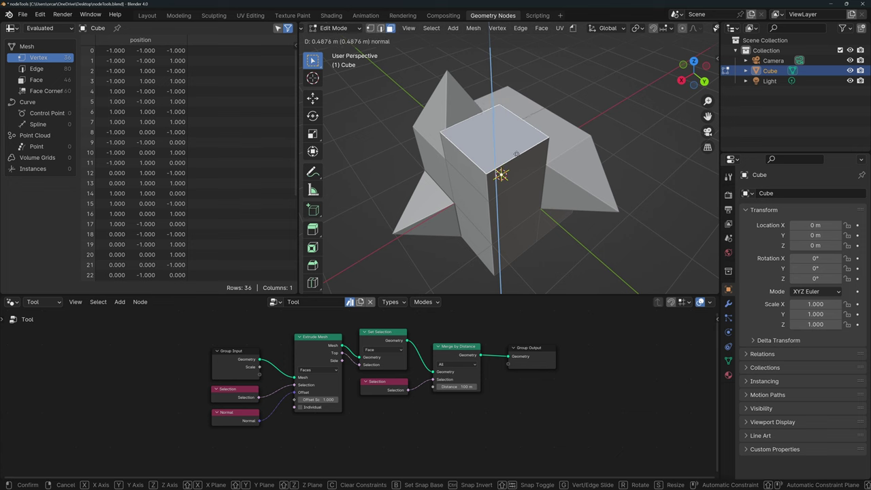
click(537, 126)
key(m)
click(494, 122)
middle_drag(539, 126, 509, 130)
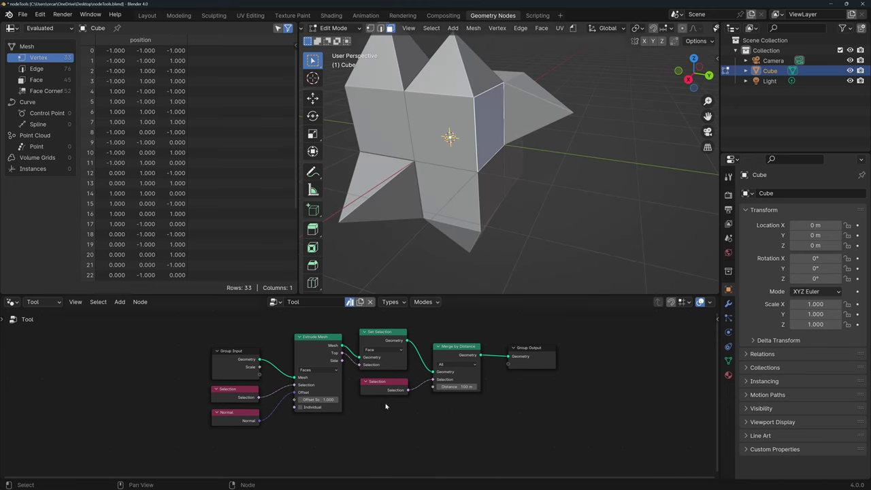
- Set the geometry nodes type to Tool and reposition the Selection node that feeds Extrude Mesh
click(43, 302)
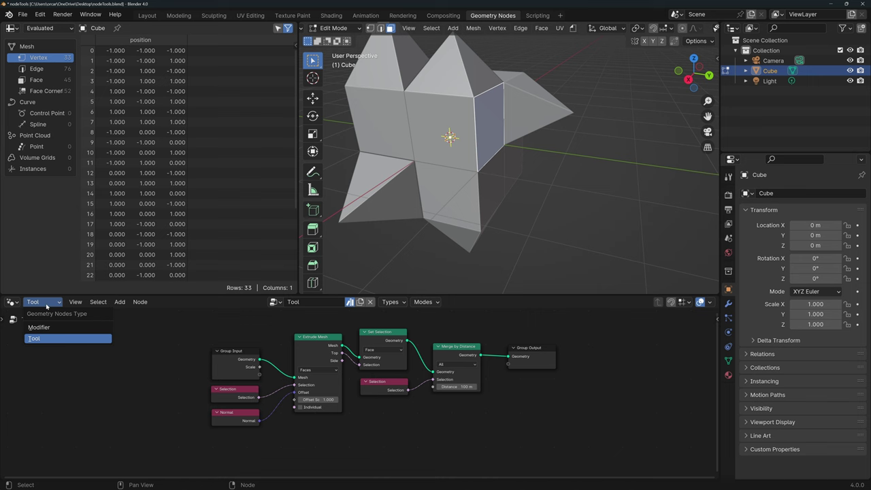
click(51, 339)
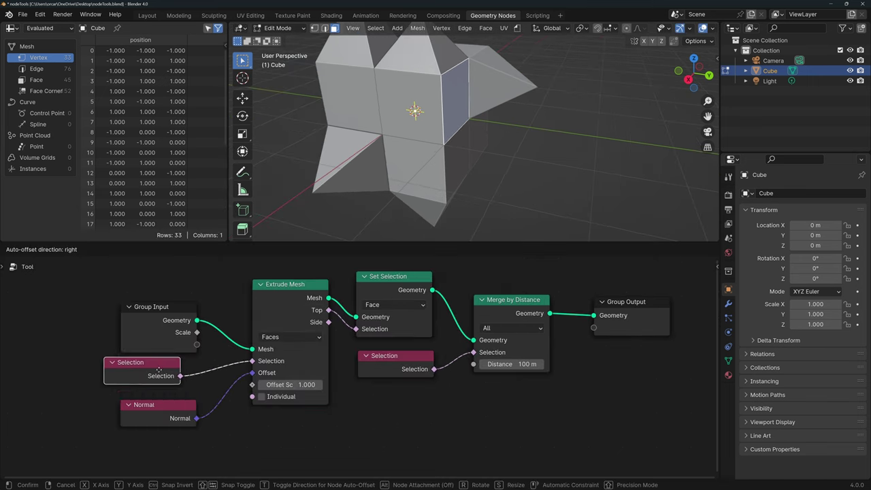
drag(172, 366, 178, 374)
- Select the upper side face directly below the new spike and run the custom geometry nodes Tool on it
click(366, 147)
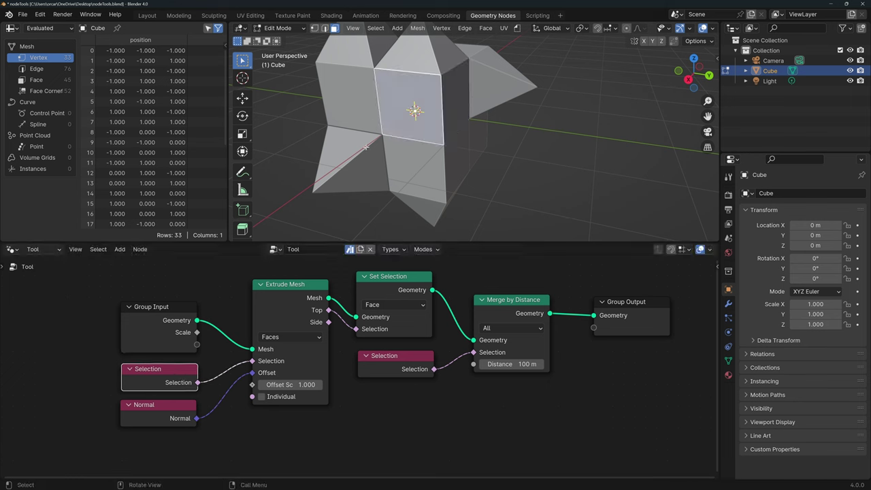
click(448, 103)
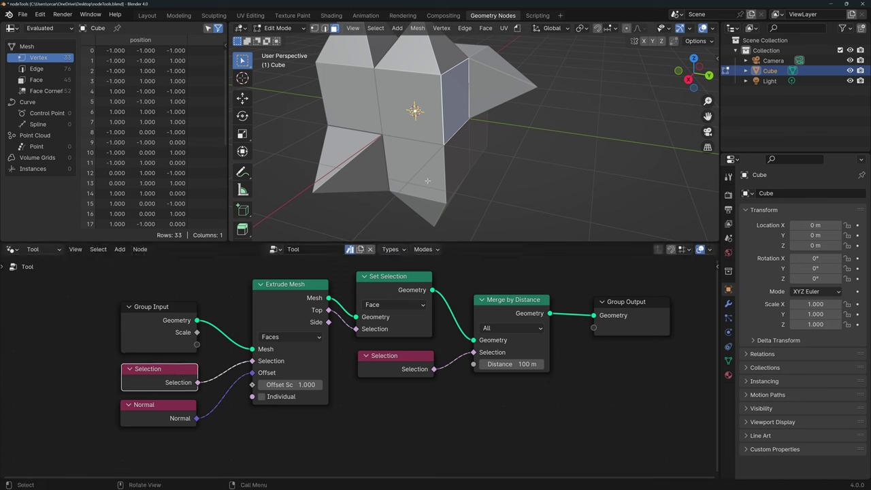
click(429, 249)
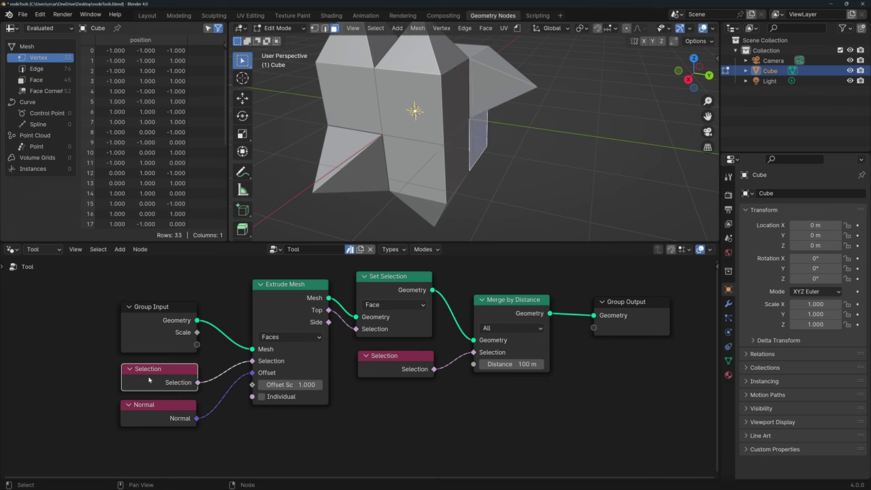
click(427, 175)
click(456, 158)
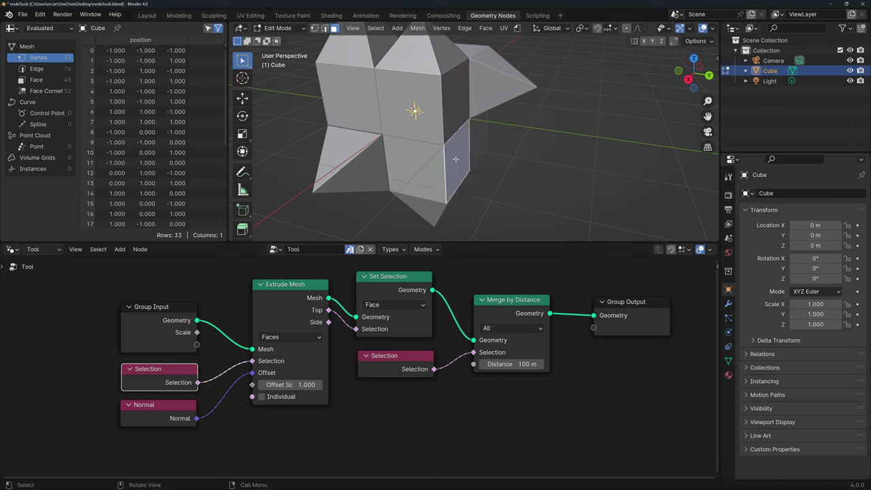
middle_drag(457, 161, 427, 141)
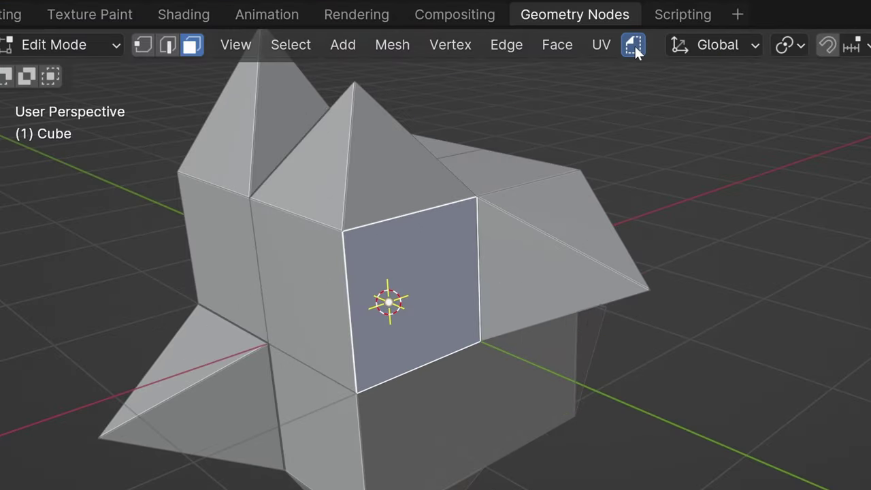
click(632, 43)
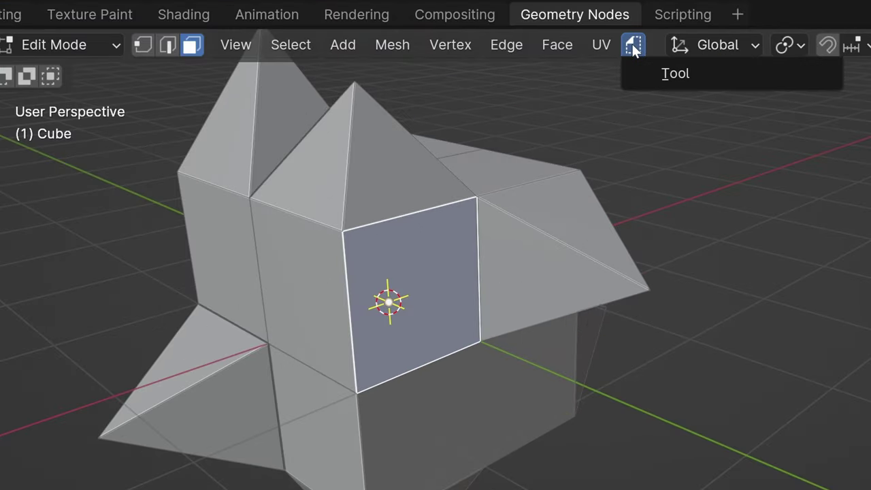
click(684, 73)
- Add the custom geometry nodes Tool to Quick Favorites and bring up the favorites list over the cube
middle_drag(460, 309, 397, 249)
click(433, 45)
mouse_move(640, 45)
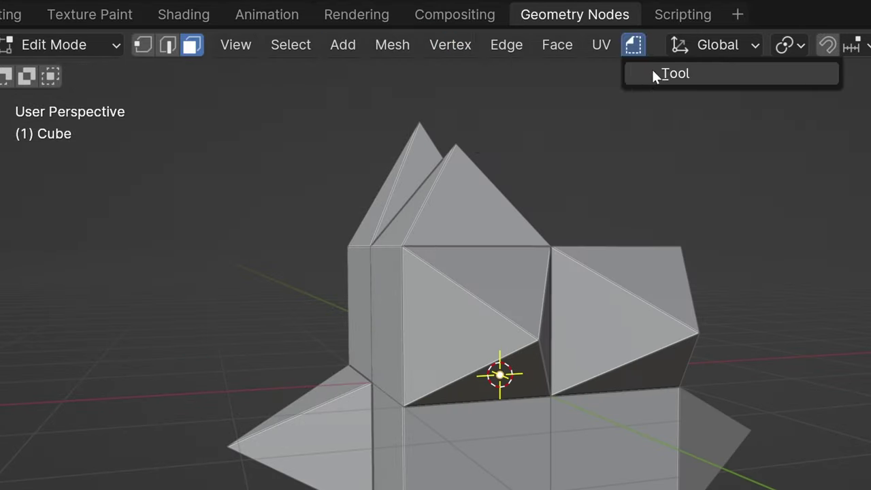
right_click(652, 69)
click(590, 70)
key(q)
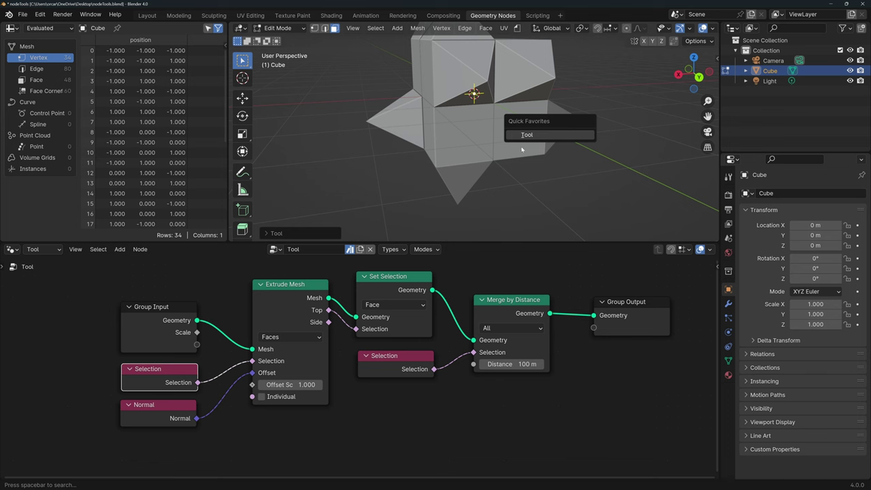
- Run the Tool from Quick Favorites on several more side faces of the cube to turn them into spikes
middle_drag(522, 149, 577, 151)
click(438, 138)
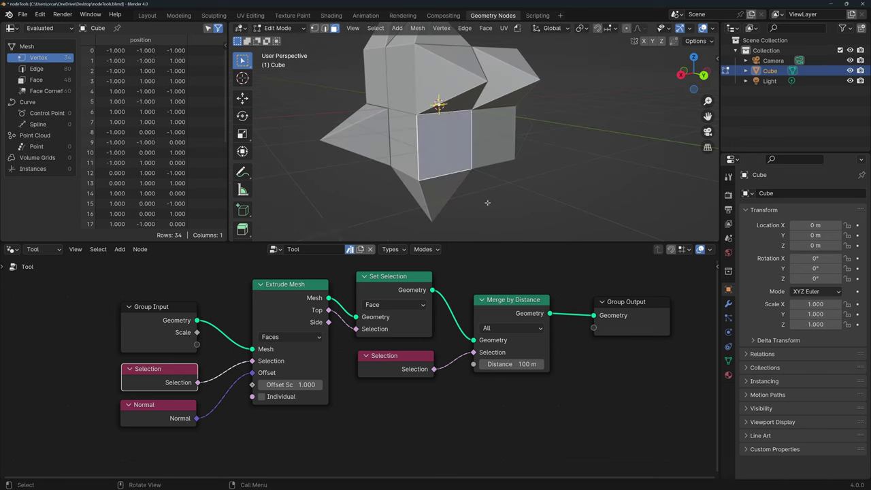
key(q)
click(458, 136)
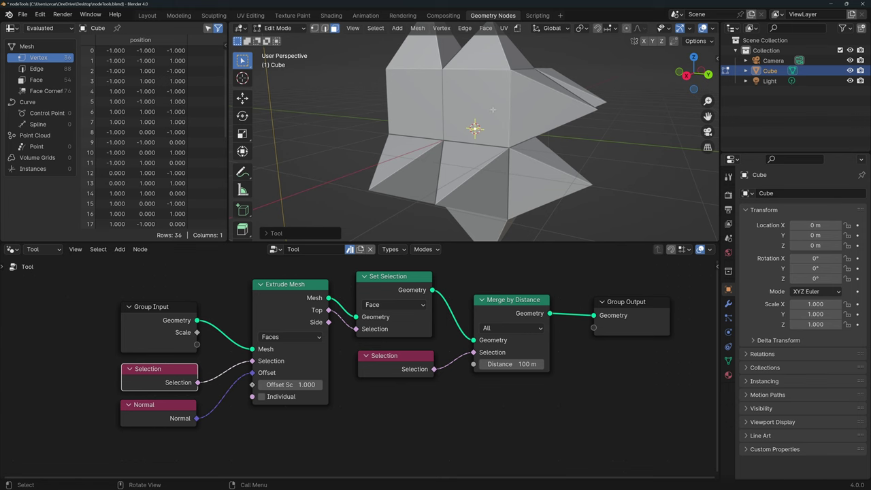
key(q)
click(416, 116)
middle_drag(416, 116, 467, 125)
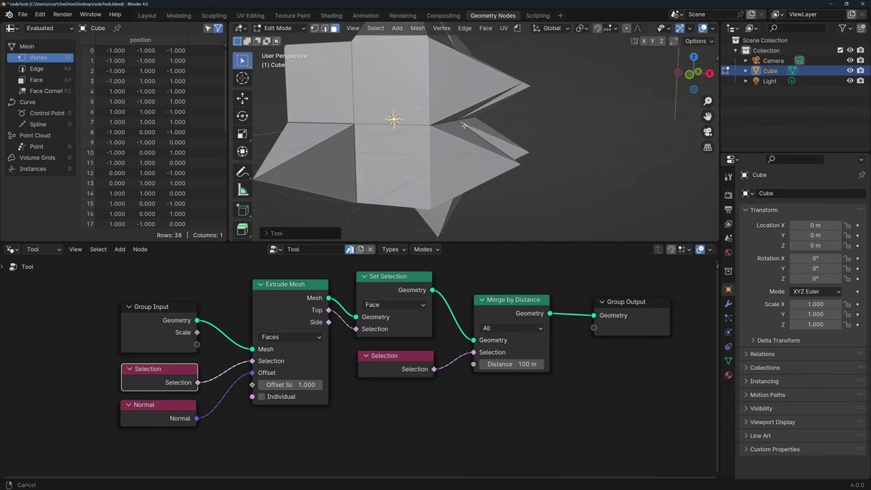
click(418, 92)
key(q)
click(418, 91)
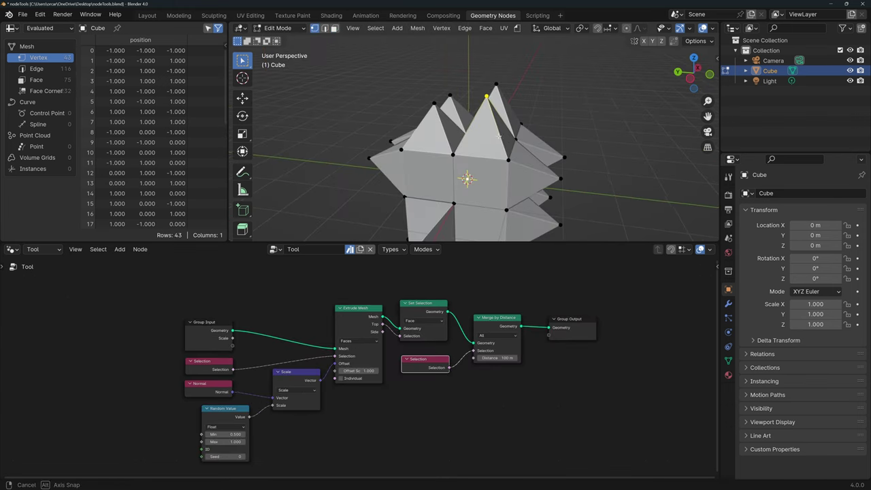
middle_drag(477, 140, 522, 126)
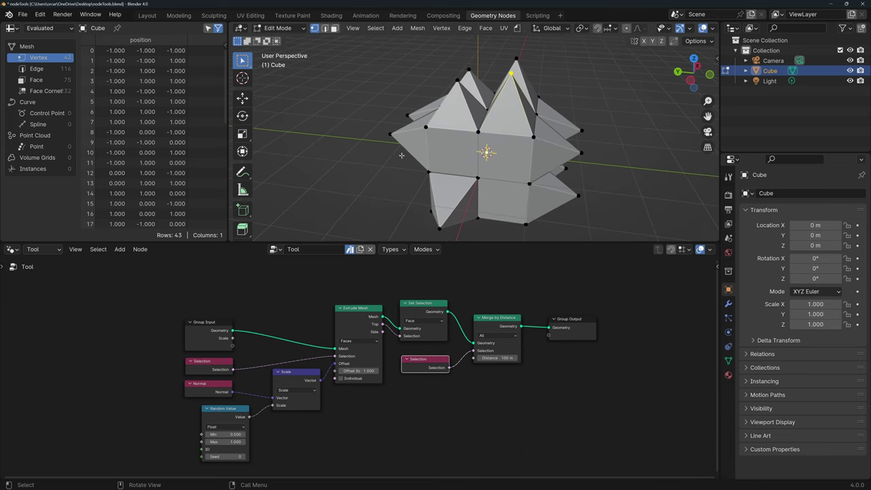
- Try to reposition the tip vertices of the outermost side spike and the lower front spike
click(396, 132)
key(g)
right_click(405, 151)
click(441, 229)
key(g)
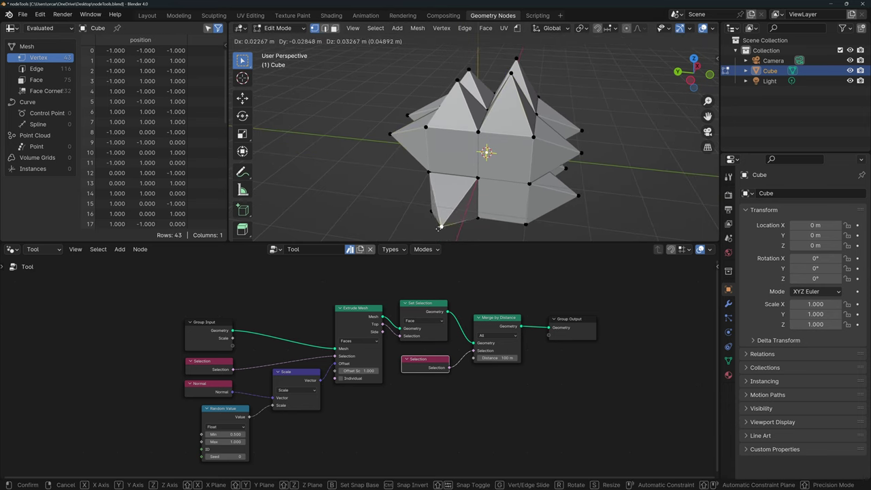
click(424, 209)
- Undo the vertex edits and the last two spikes made on the cube's front upper faces
shift+middle_drag(397, 184, 394, 161)
key(ctrl+z)
key(ctrl+z)
key(ctrl+z)
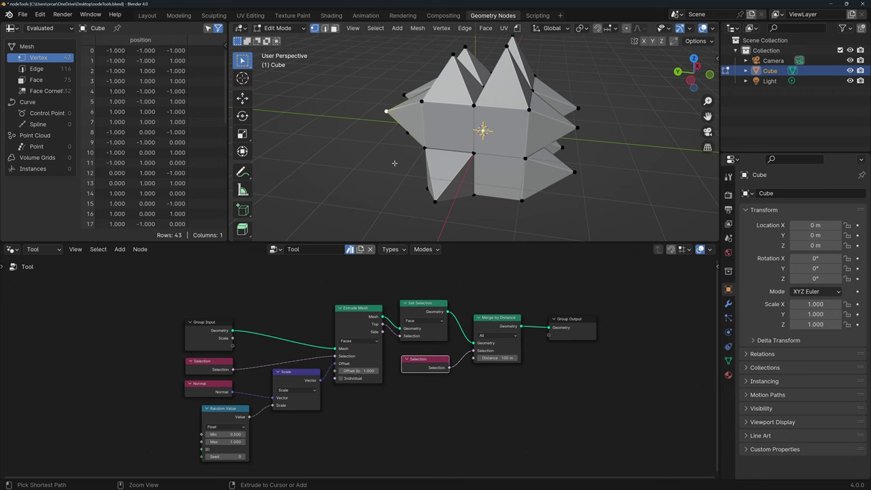
key(ctrl+z)
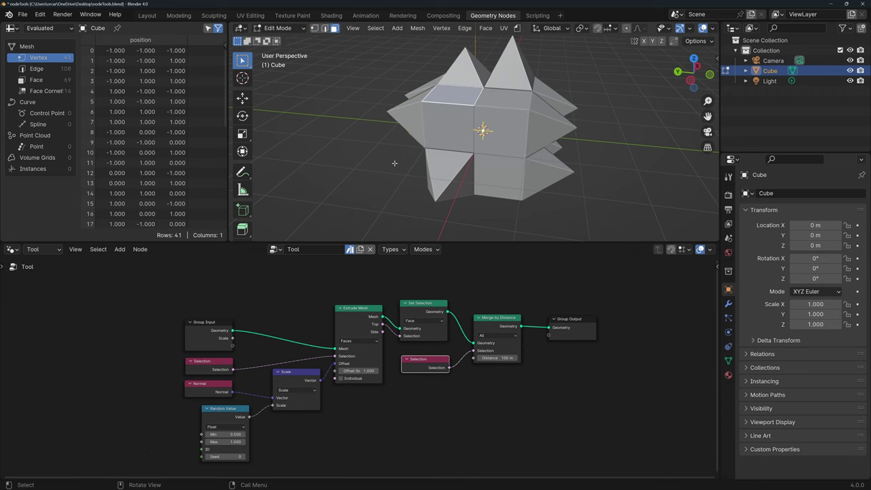
- Mark the Tool geometry node group as an asset
middle_drag(470, 173, 446, 177)
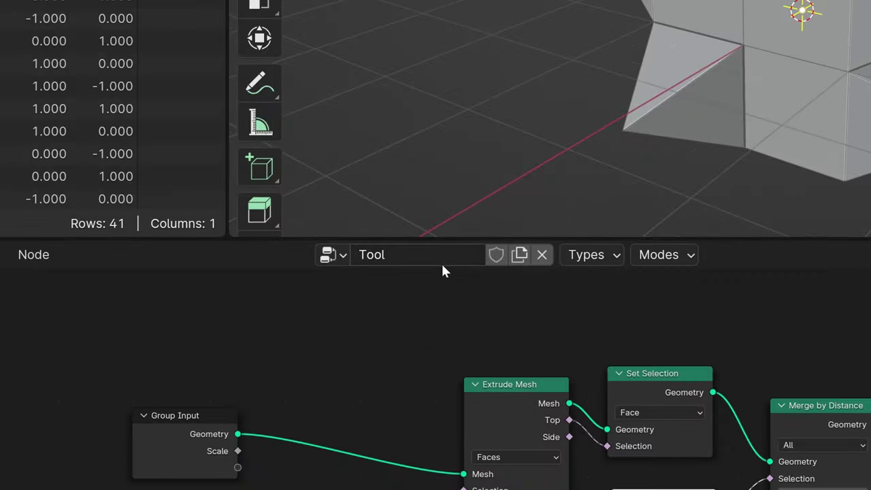
right_click(319, 249)
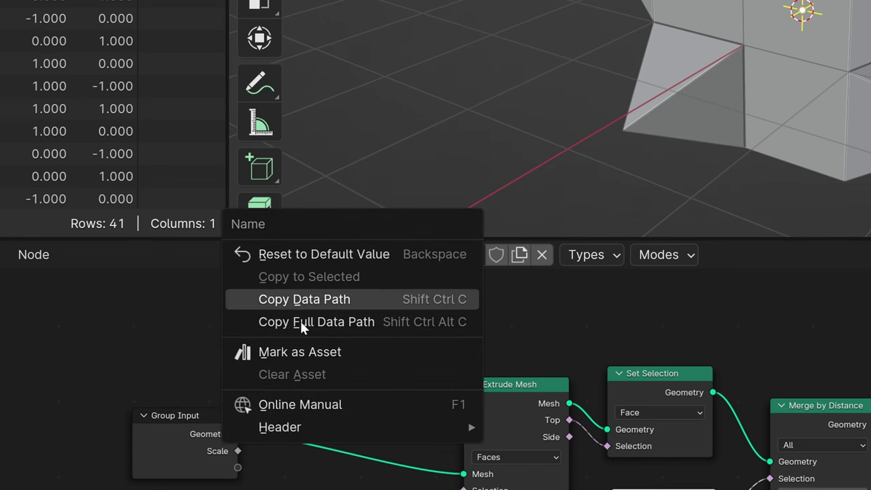
click(332, 353)
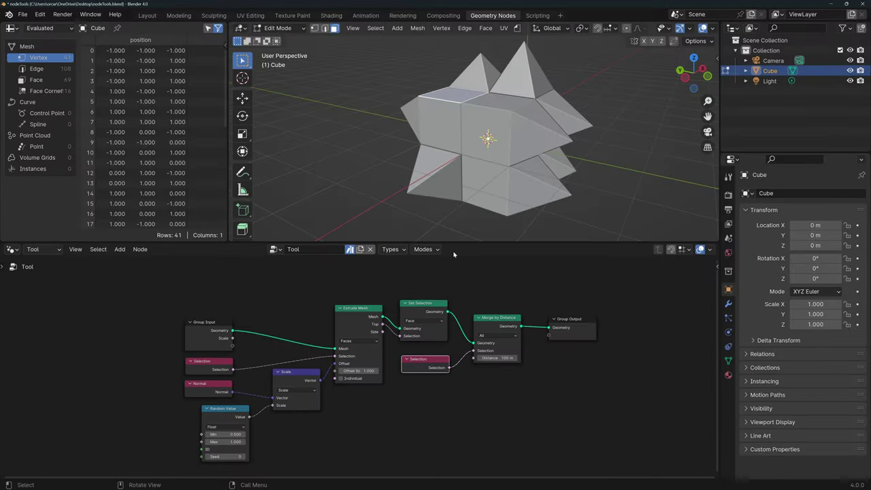